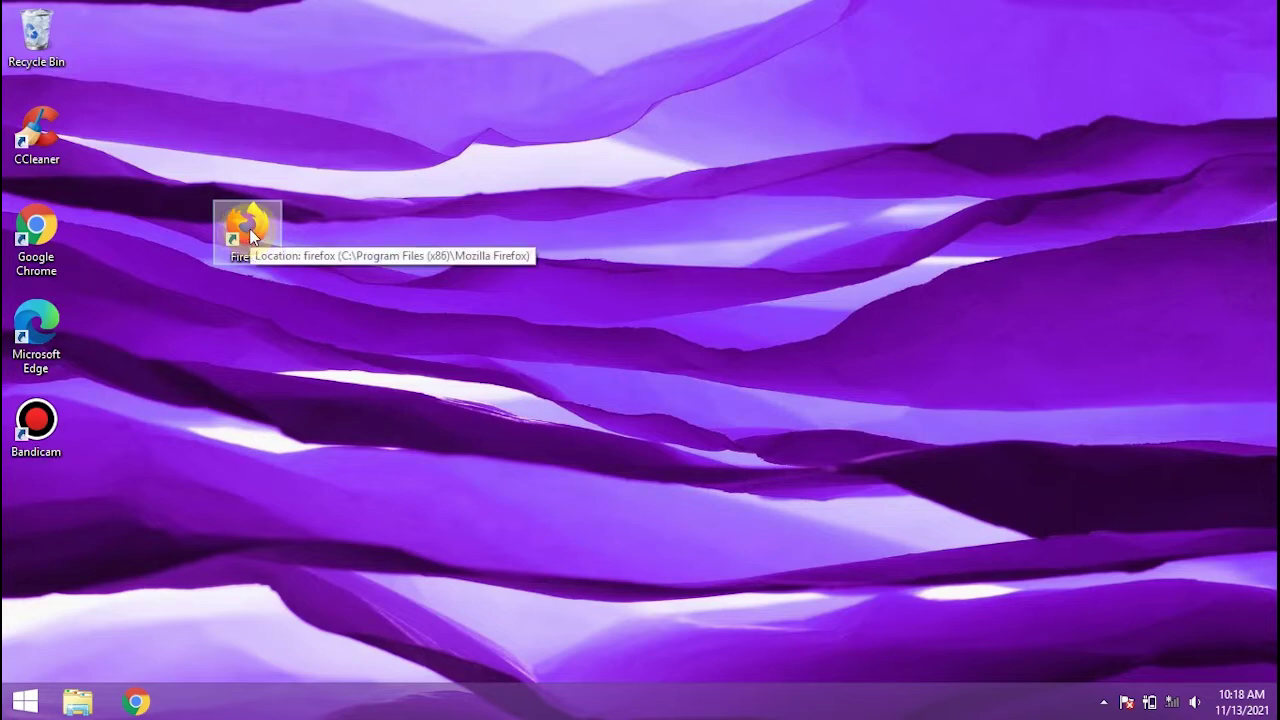
# Step: Copy the Firefox desktop shortcut and paste it twice onto the desktop
pyautogui.rightClick(250, 234)
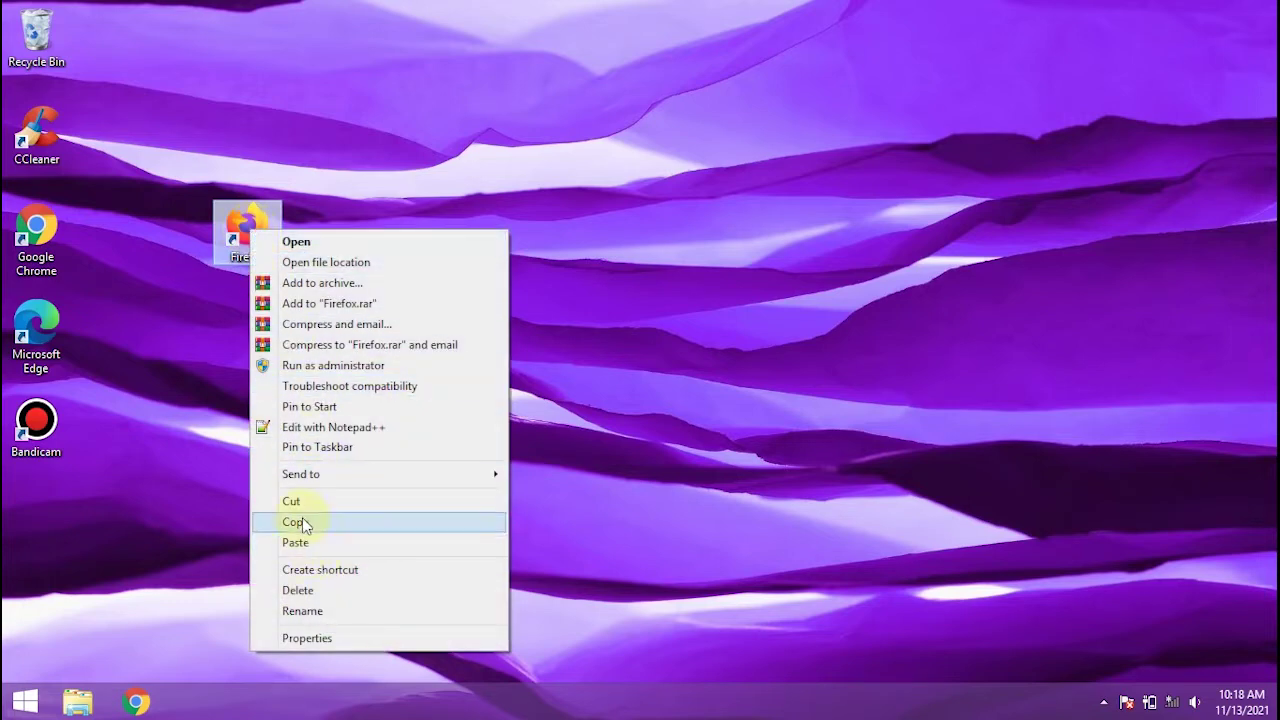
pyautogui.click(302, 523)
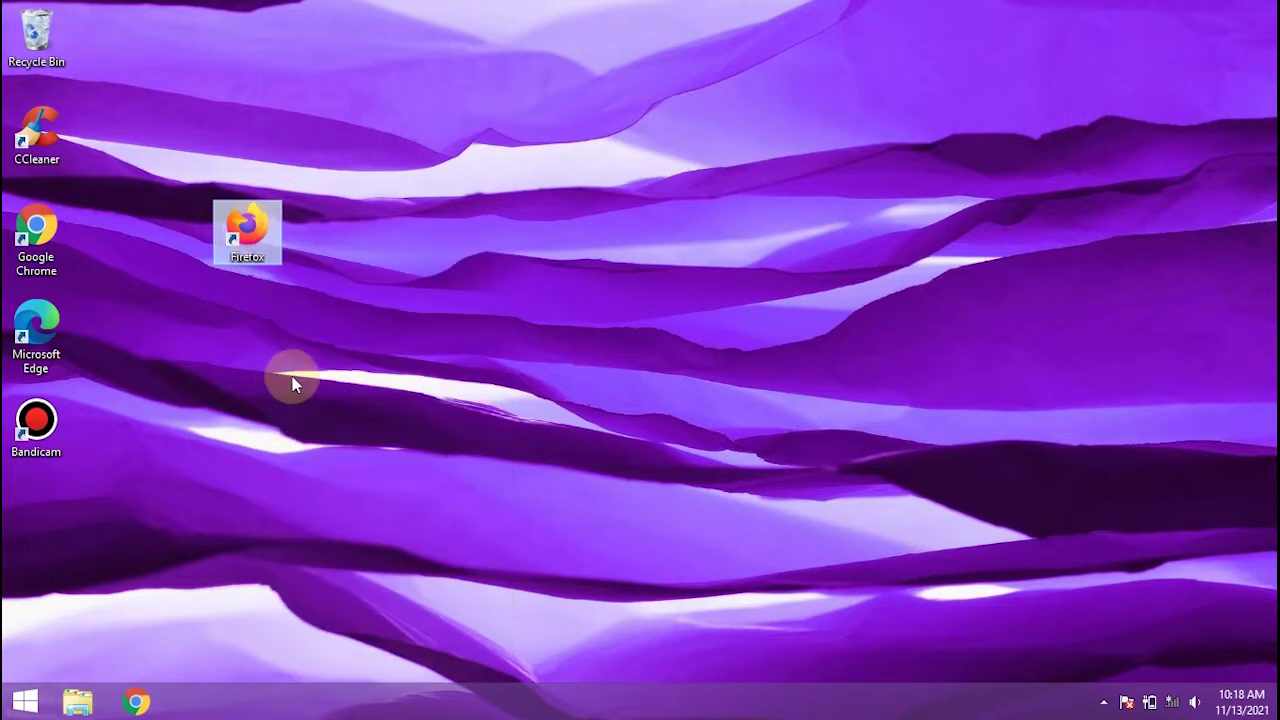
pyautogui.rightClick(320, 245)
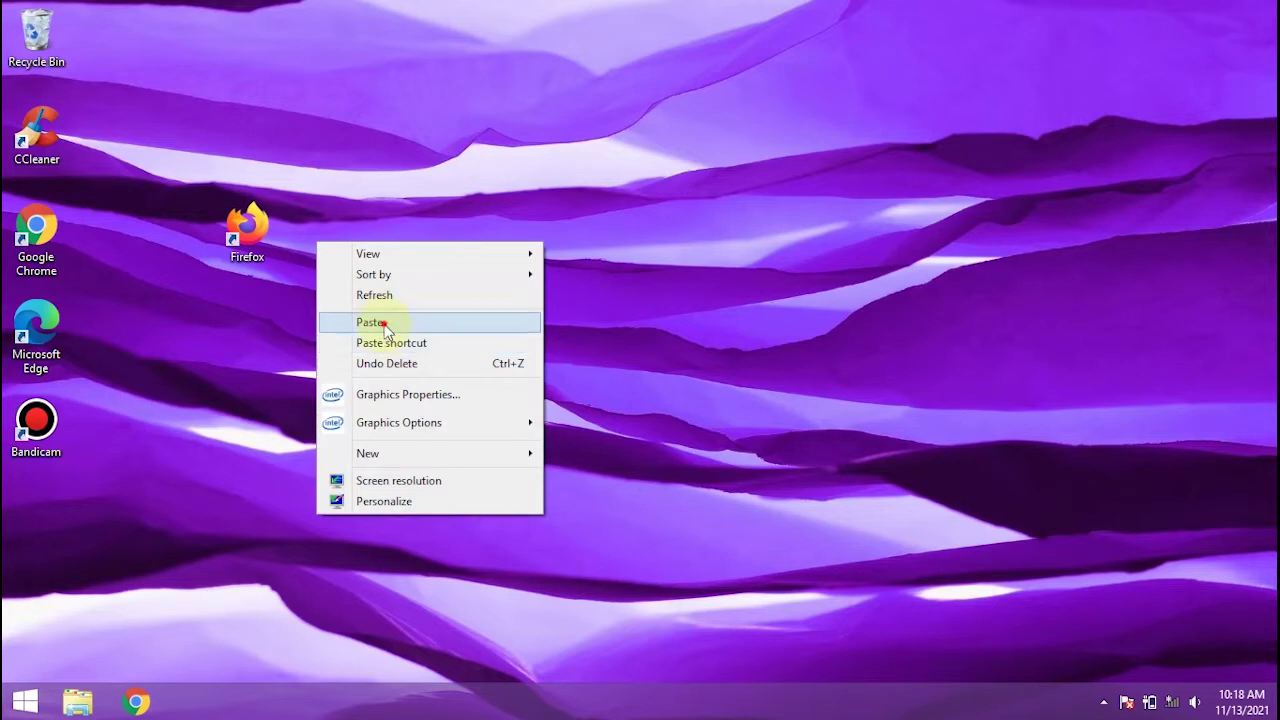
pyautogui.click(383, 323)
pyautogui.rightClick(316, 266)
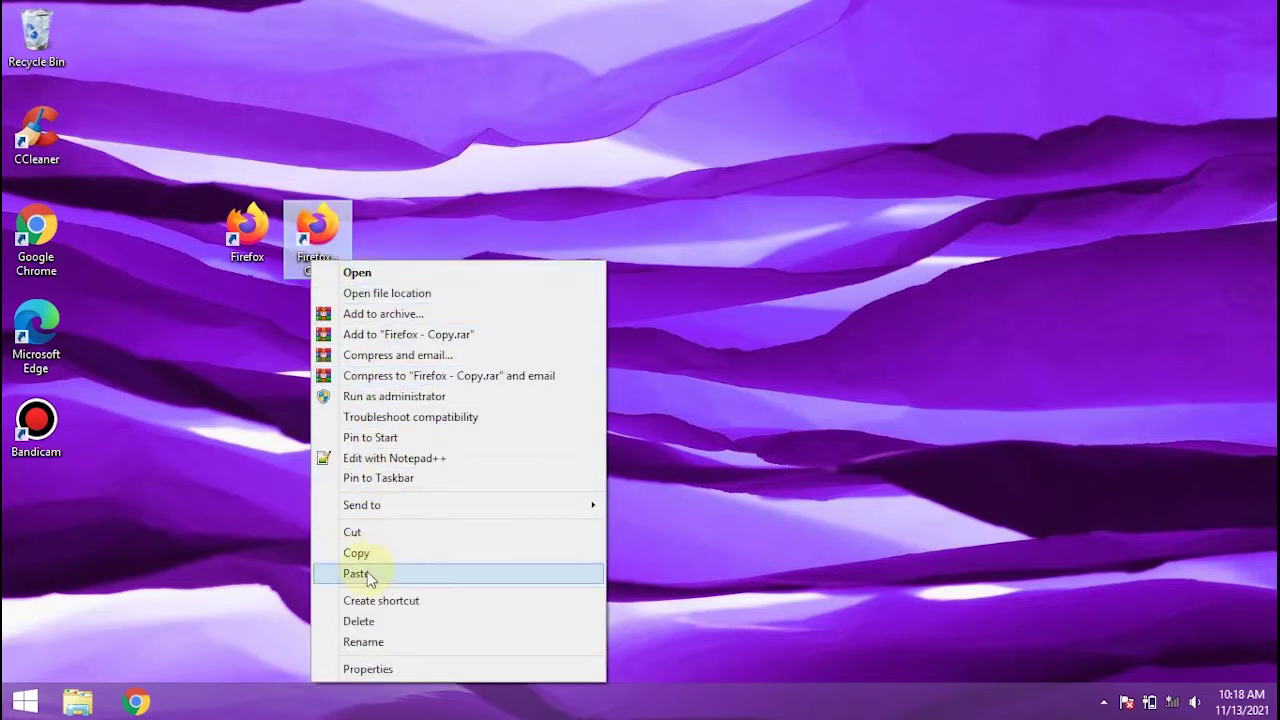
pyautogui.click(365, 573)
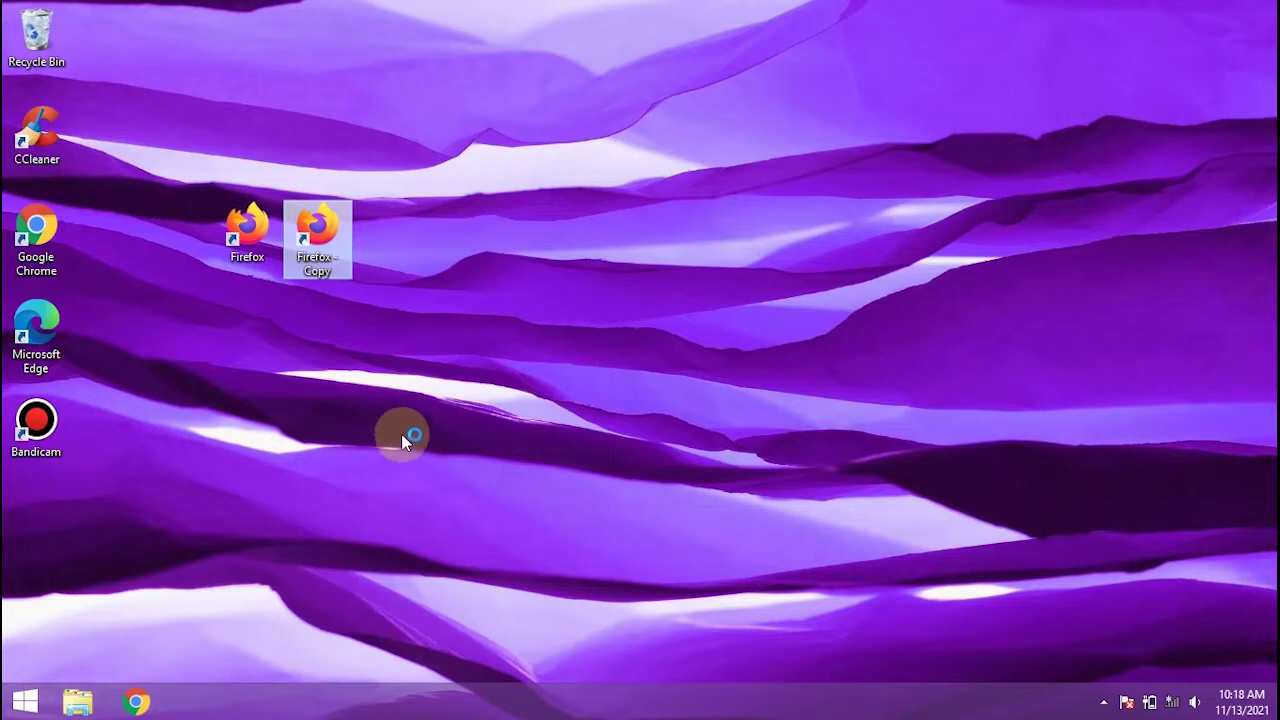
pyautogui.rightClick(421, 271)
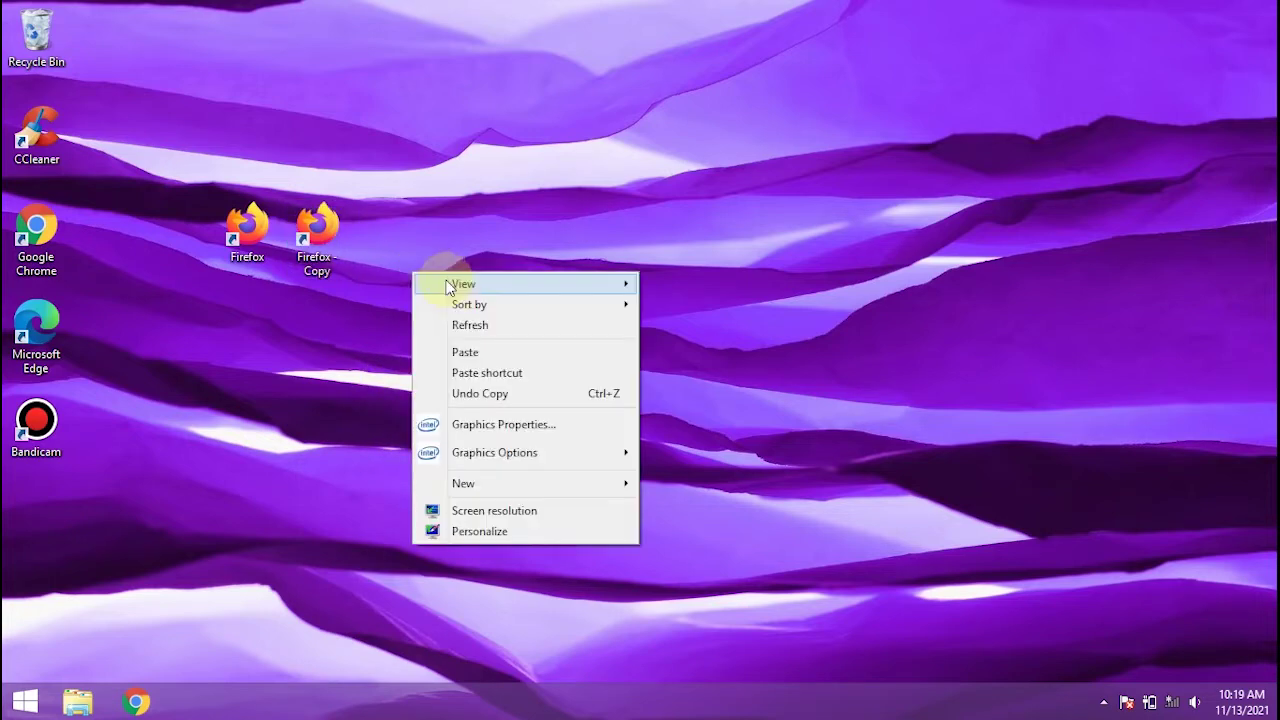
pyautogui.click(370, 241)
pyautogui.rightClick(372, 245)
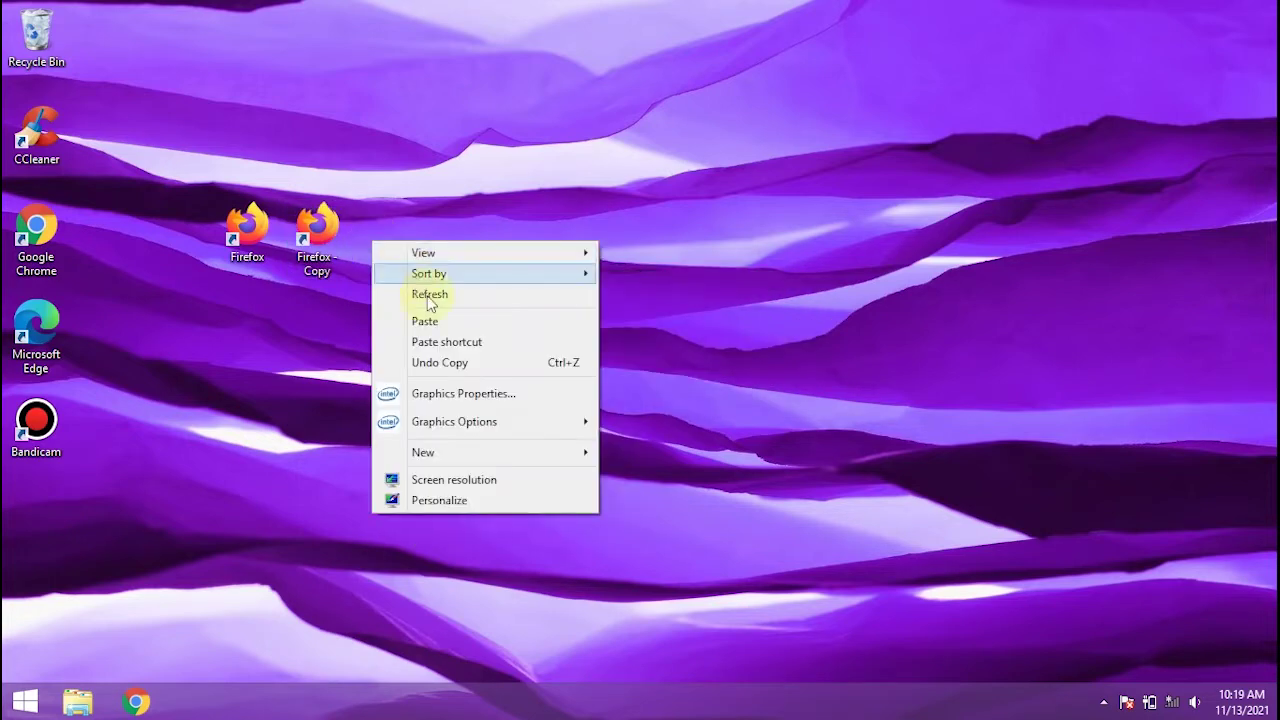
pyautogui.click(426, 326)
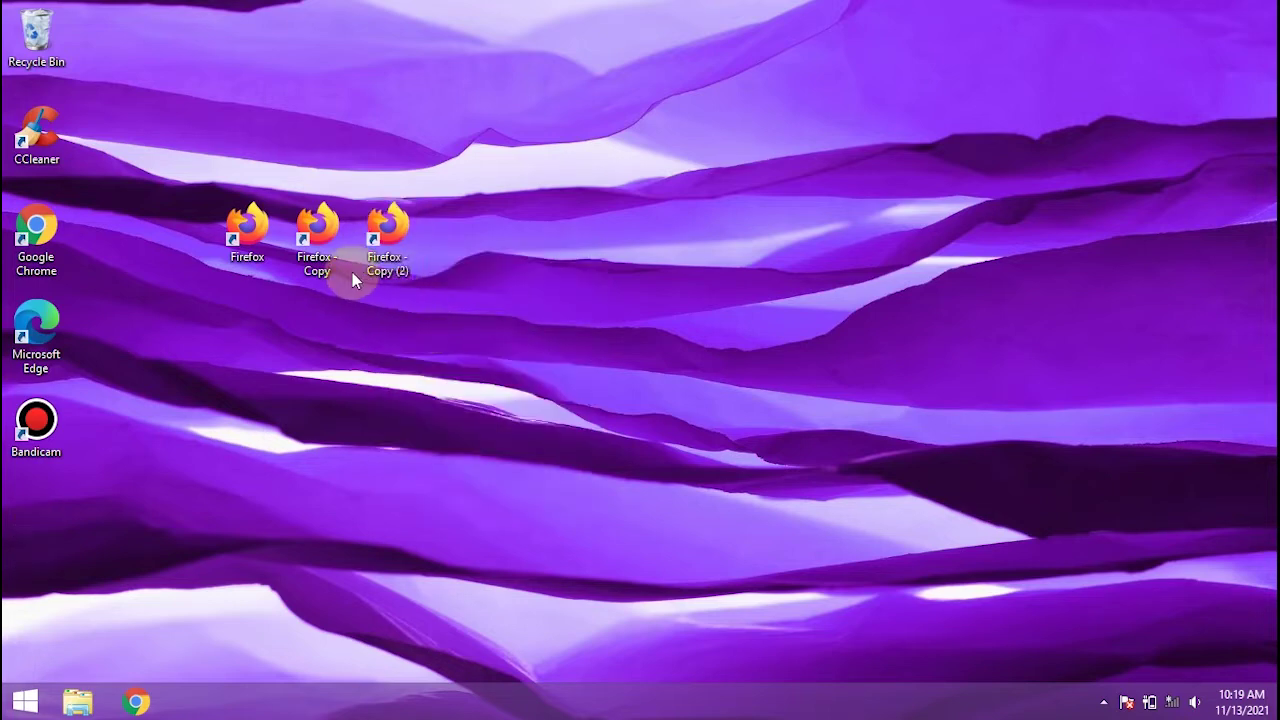
# Step: Rename the first copied Firefox shortcut as clone1
pyautogui.rightClick(298, 250)
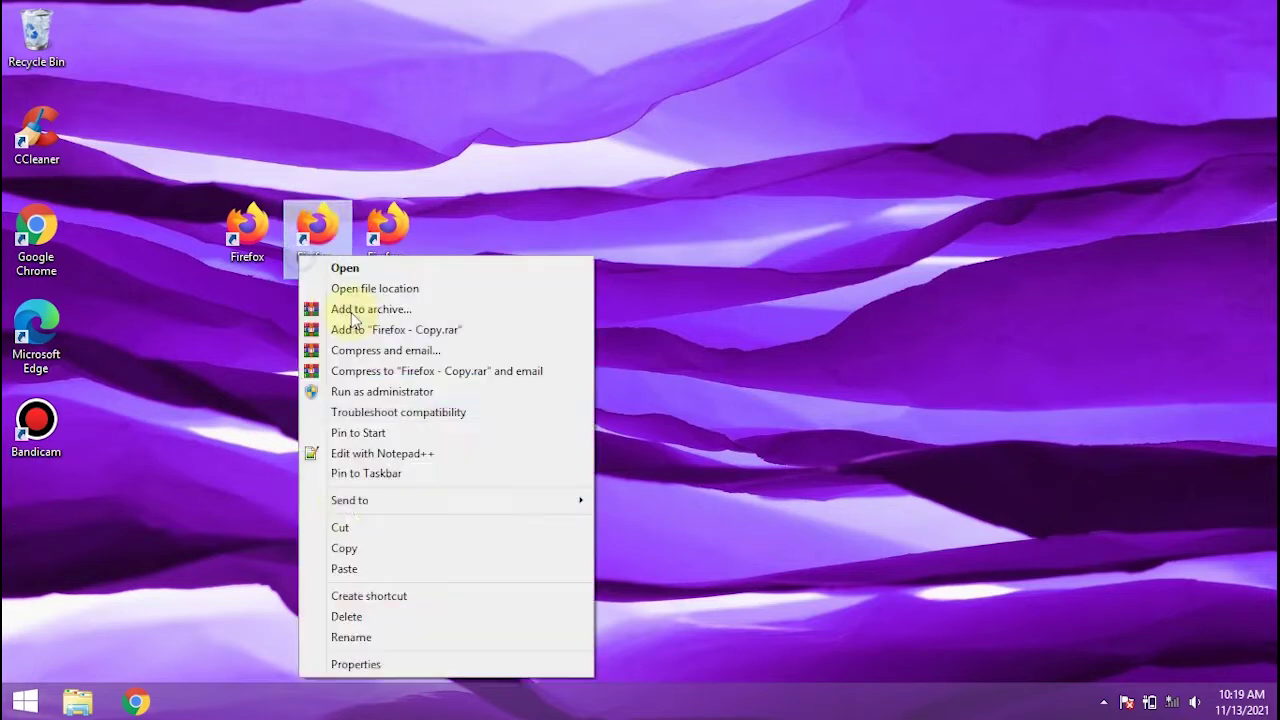
pyautogui.click(360, 638)
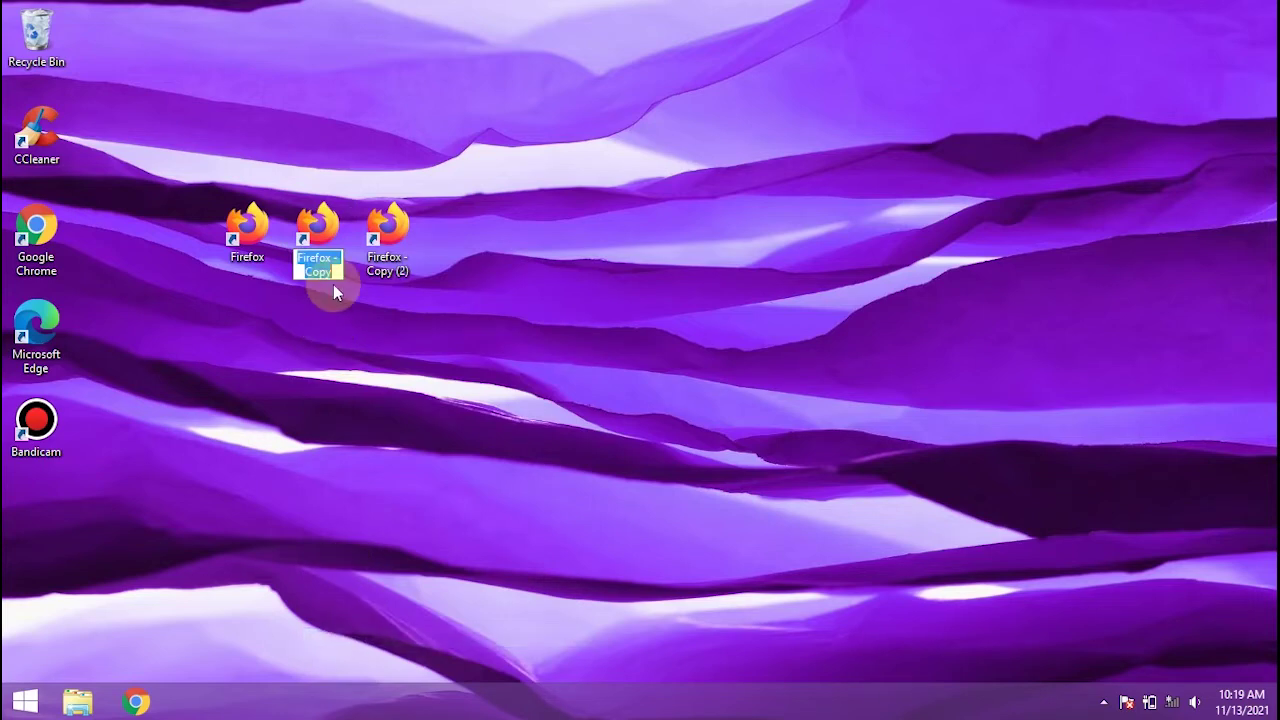
pyautogui.write('clone')
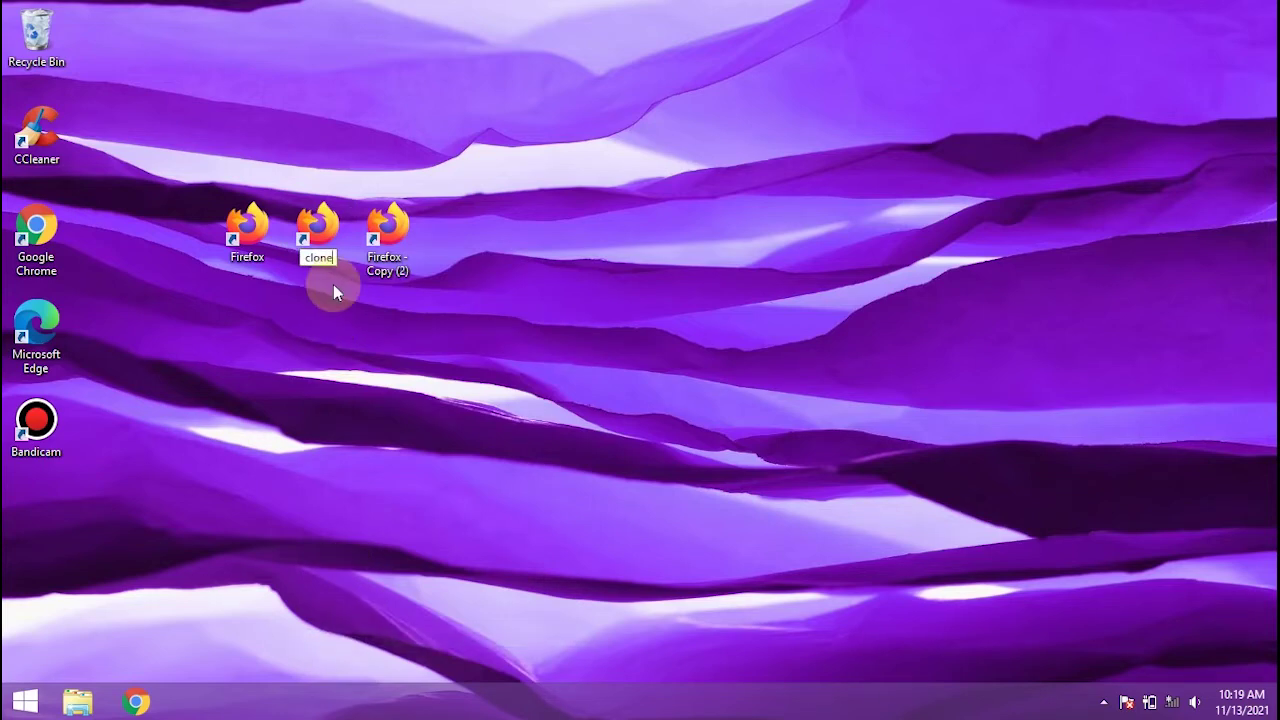
# Step: Rename the second copied Firefox shortcut, Firefox - Copy (2), as clone2
pyautogui.rightClick(395, 238)
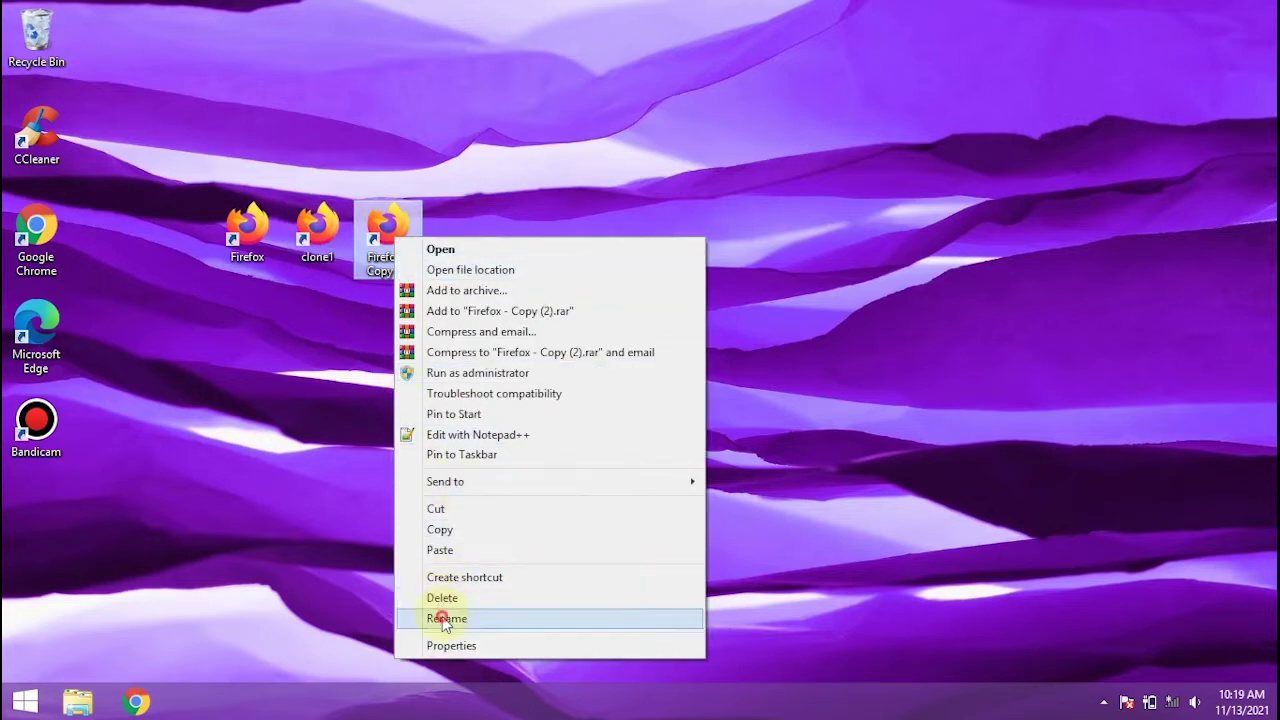
pyautogui.click(443, 617)
pyautogui.write('clo')
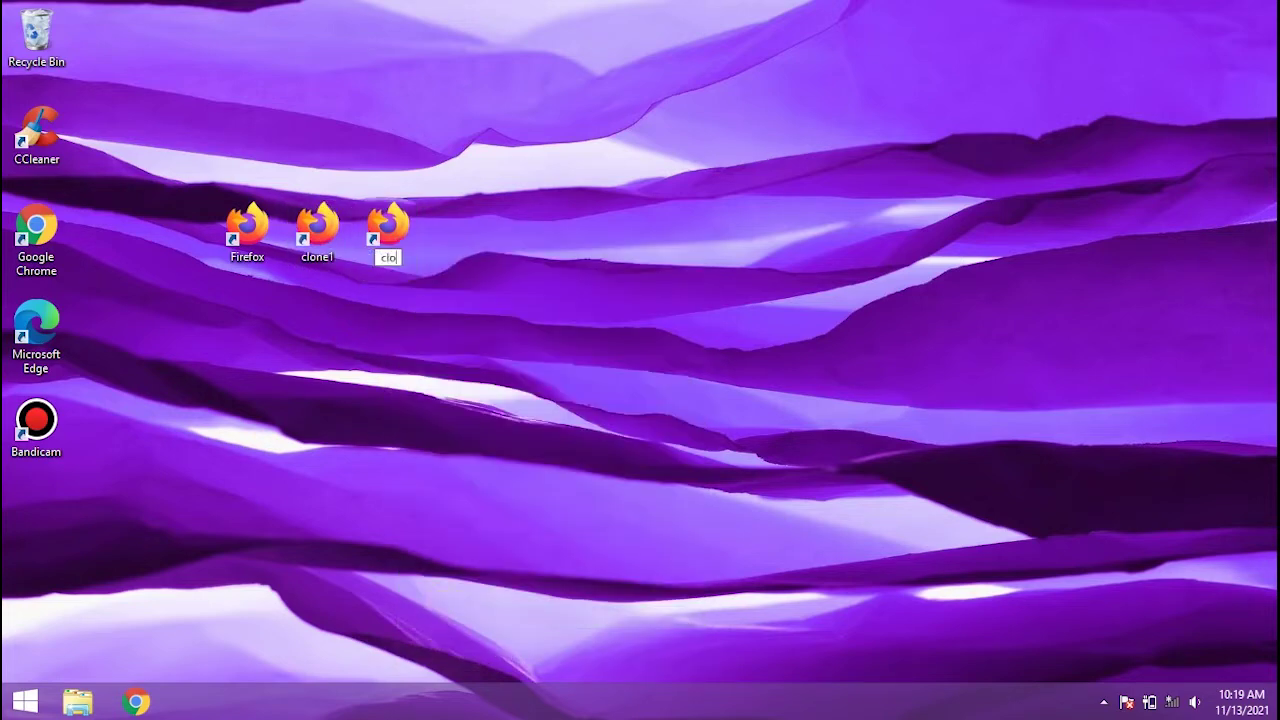
pyautogui.write('ne2')
pyautogui.press('Return')
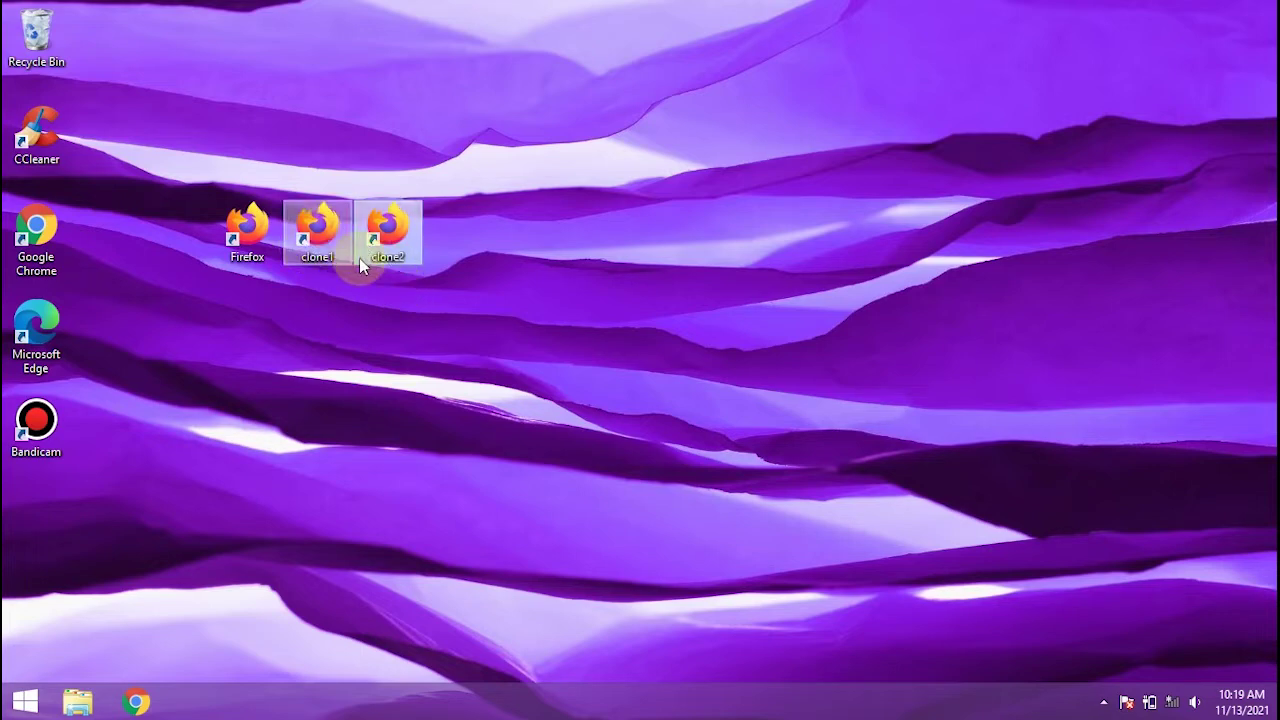
# Step: Append a space and -p to the target path in the original Firefox shortcut's properties and apply the change
pyautogui.click(248, 234)
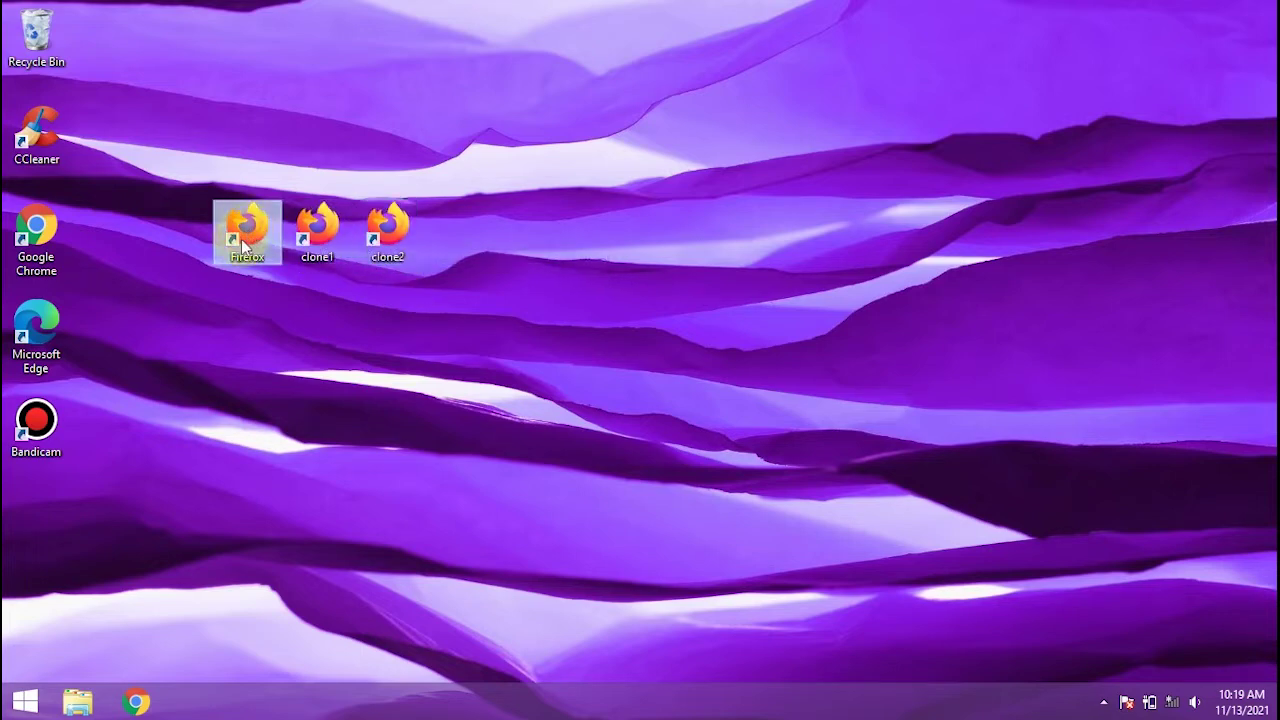
pyautogui.rightClick(250, 234)
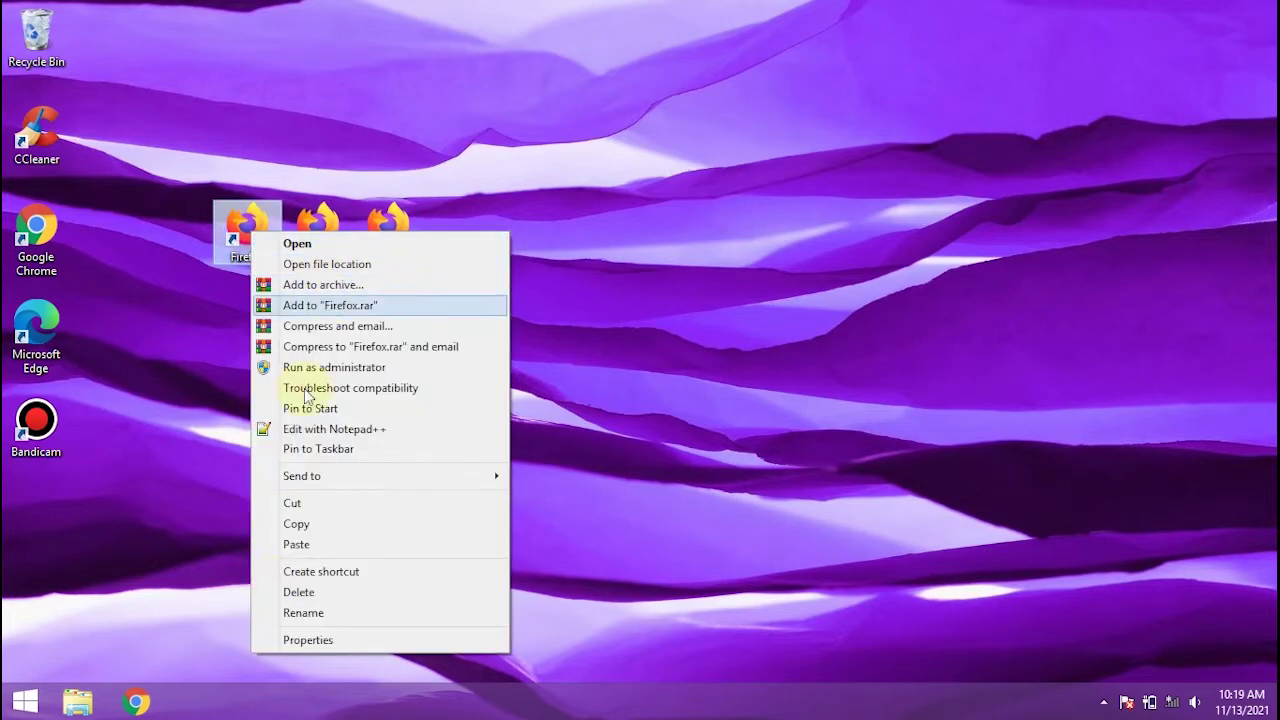
pyautogui.click(302, 640)
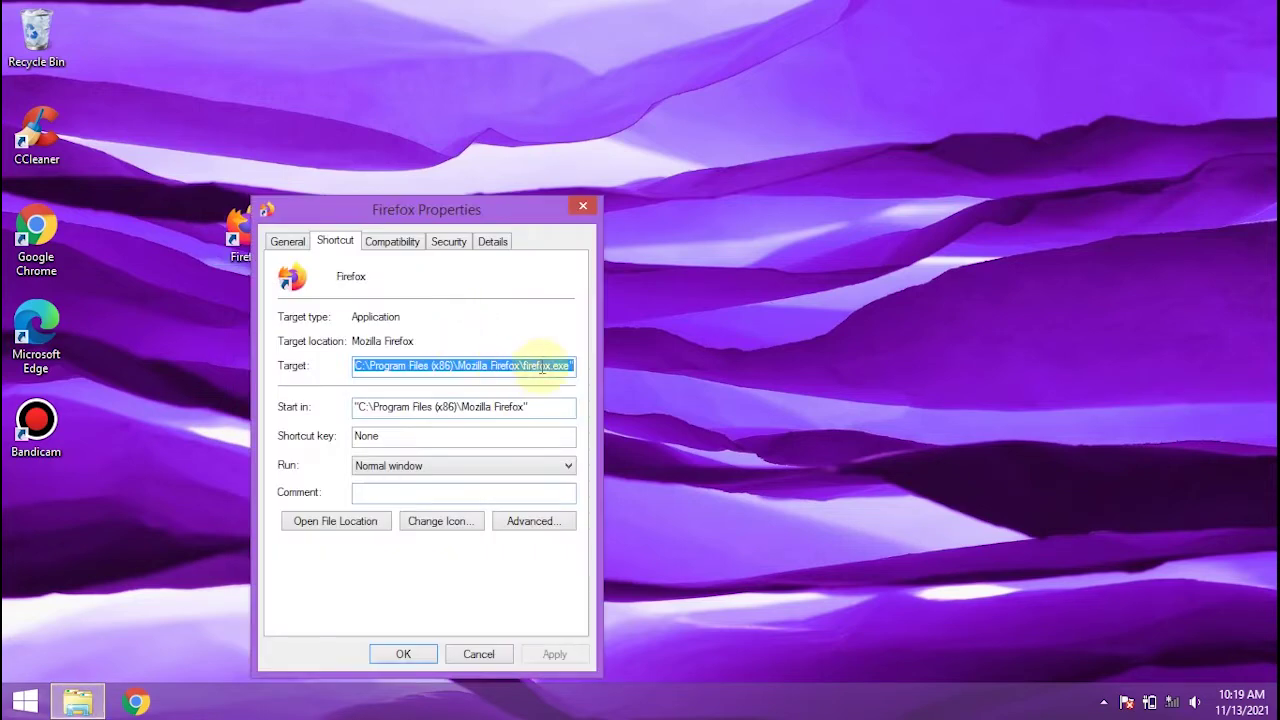
pyautogui.click(560, 366)
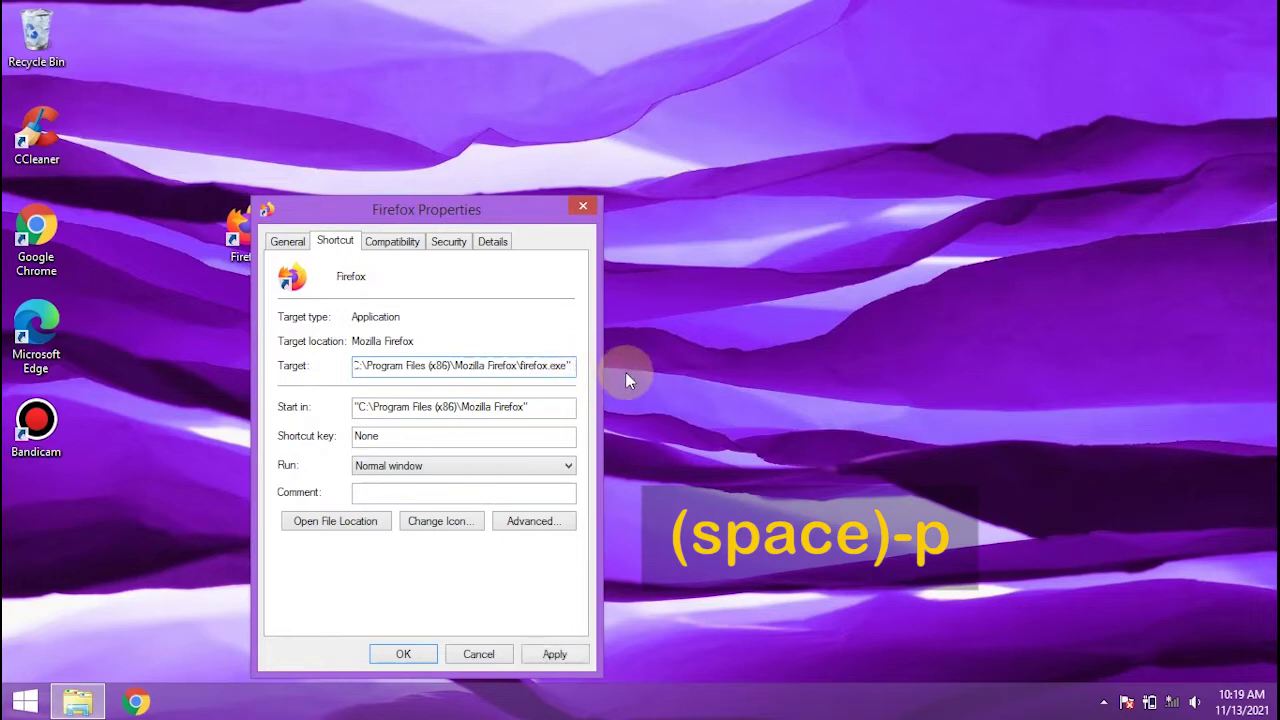
pyautogui.write('-p')
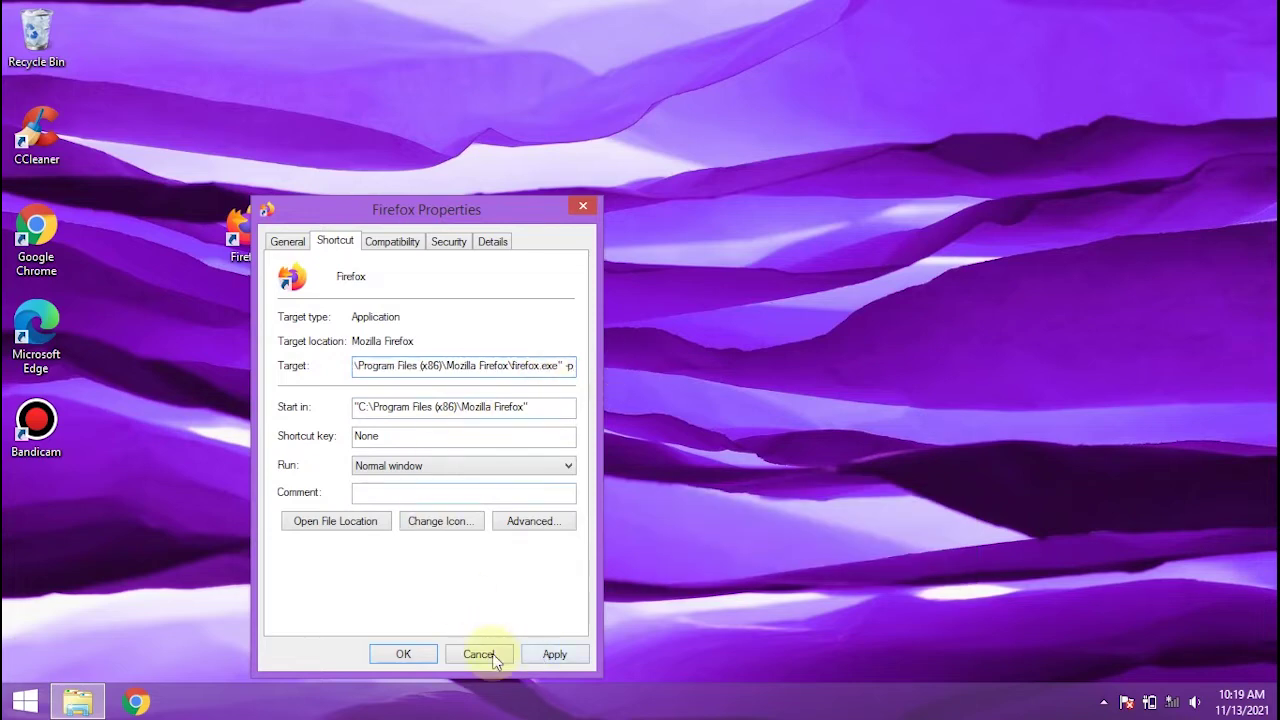
pyautogui.click(555, 655)
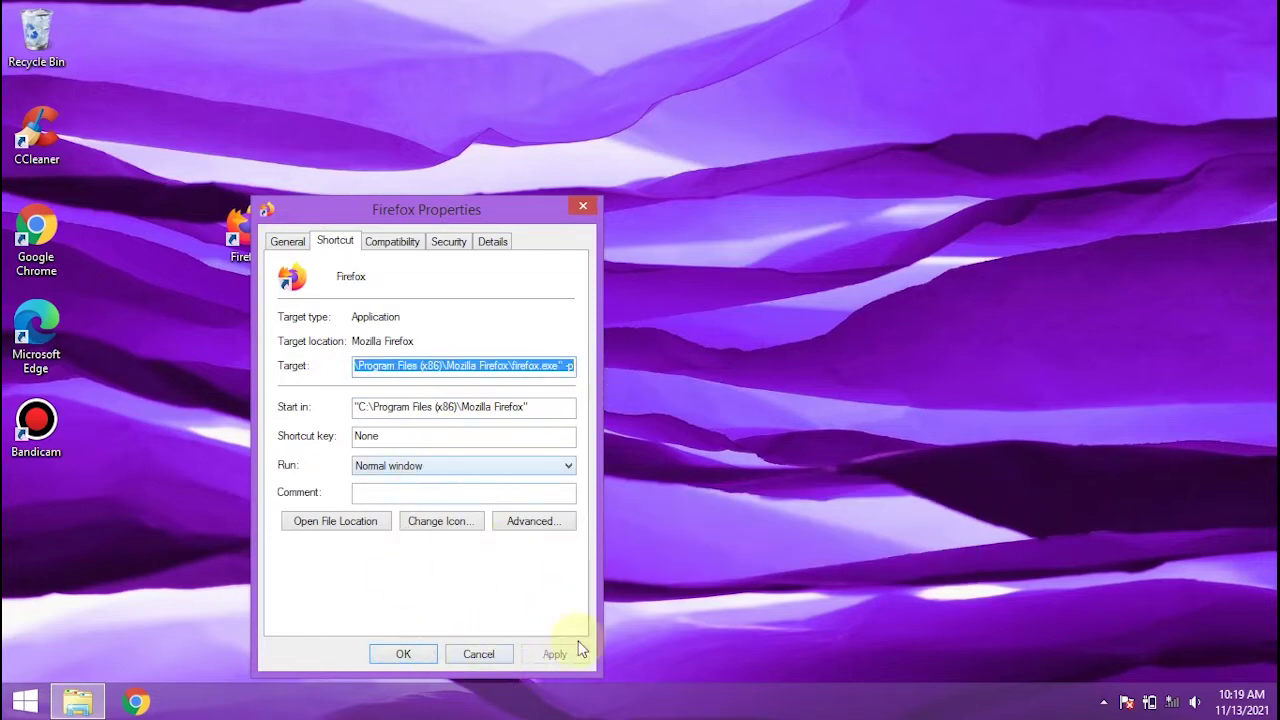
pyautogui.click(408, 652)
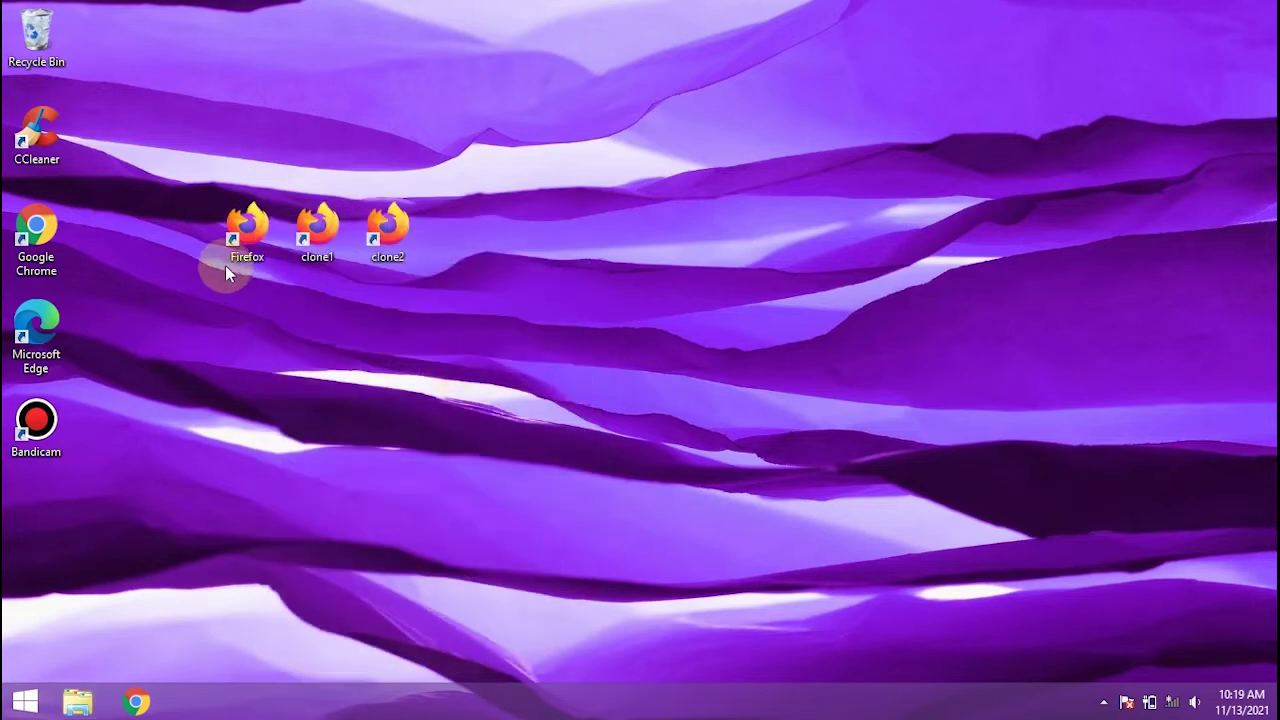
# Step: Launch the original Firefox shortcut and create a new user profile named clone1
pyautogui.click(245, 235)
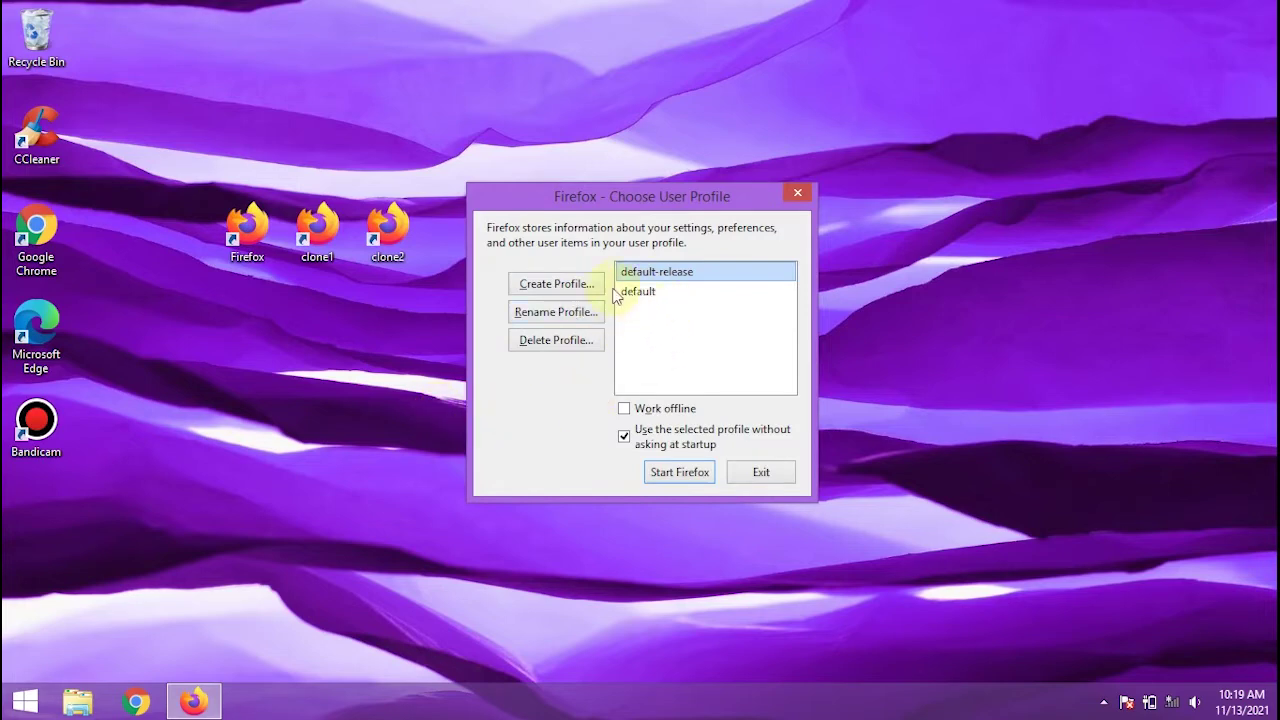
pyautogui.click(556, 290)
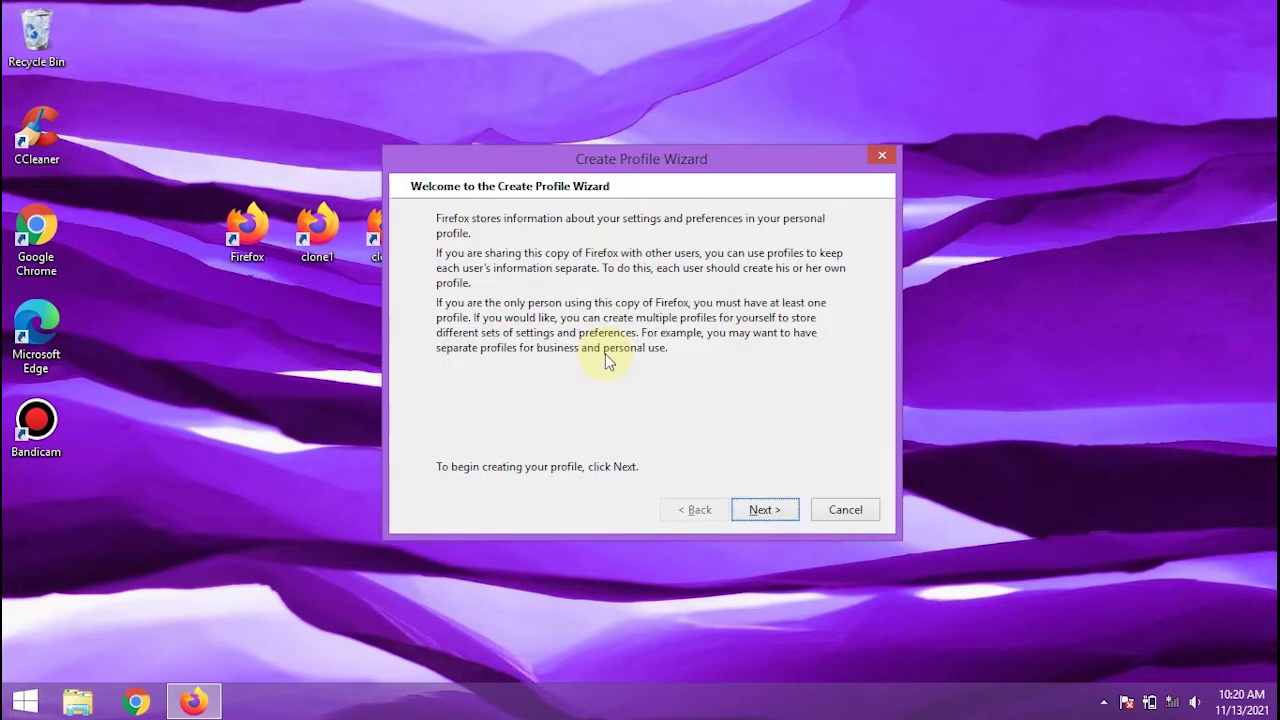
pyautogui.click(762, 510)
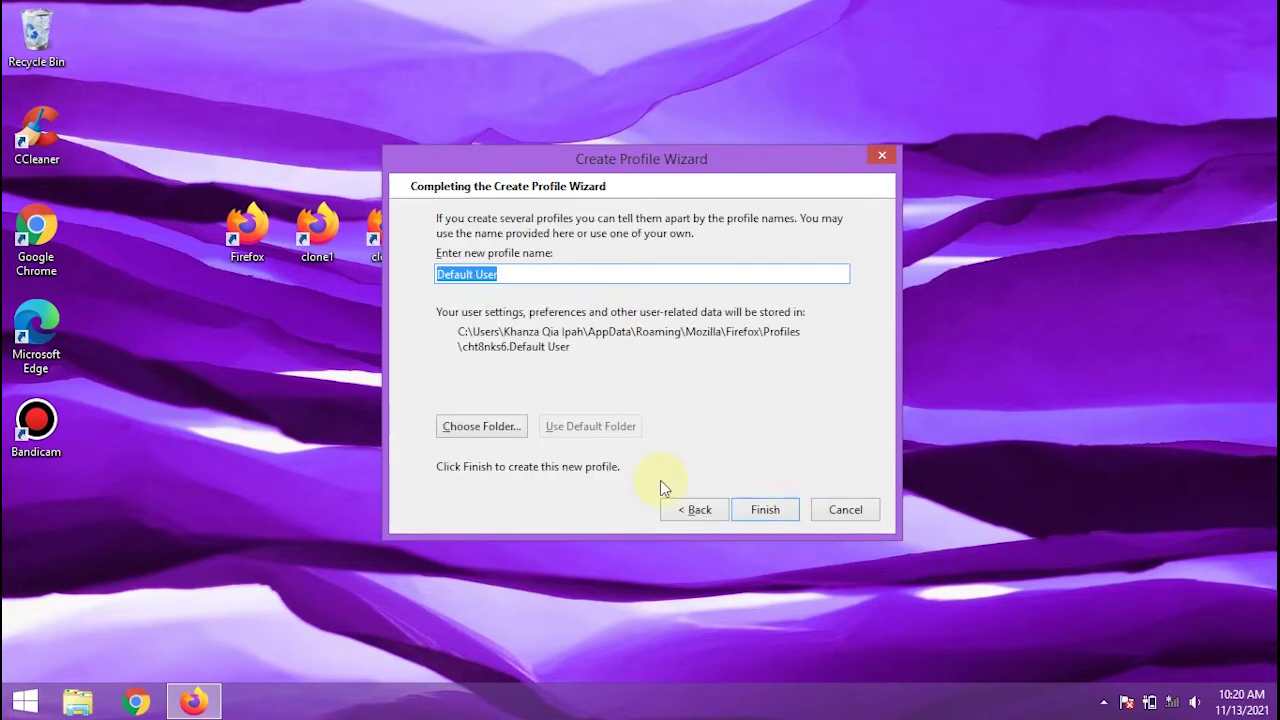
pyautogui.write('c')
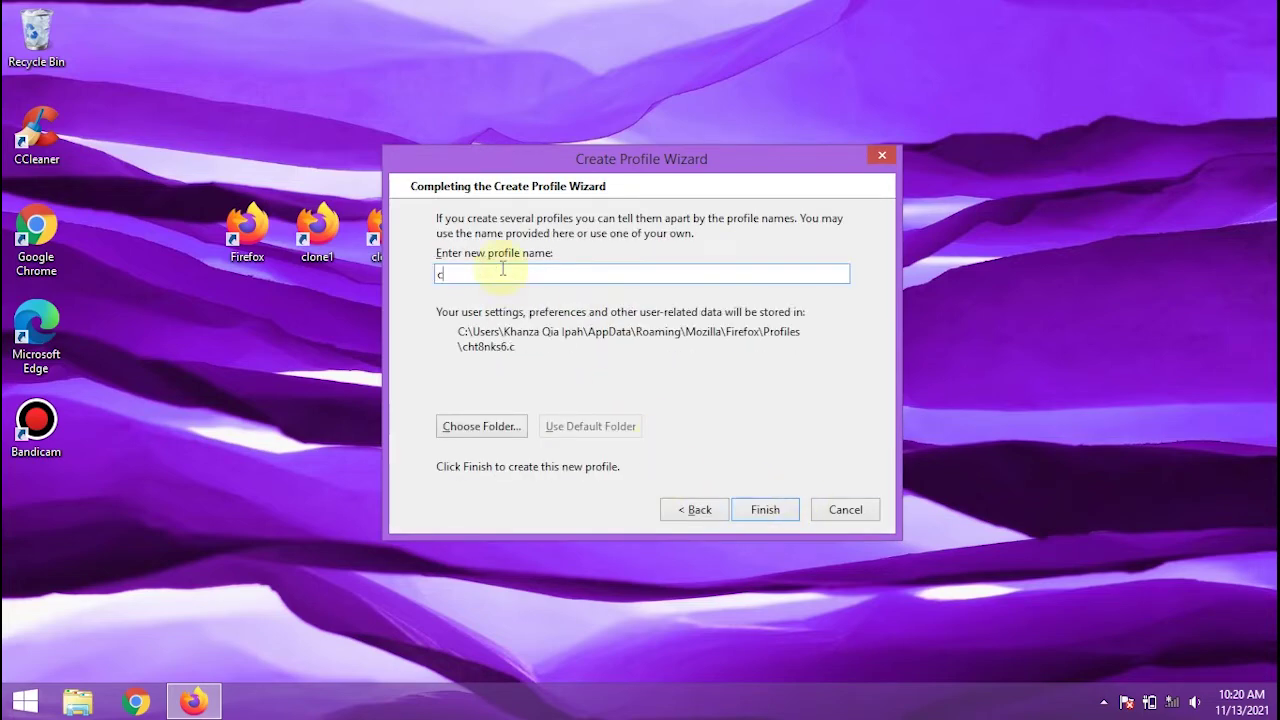
pyautogui.write('lone1')
pyautogui.click(767, 511)
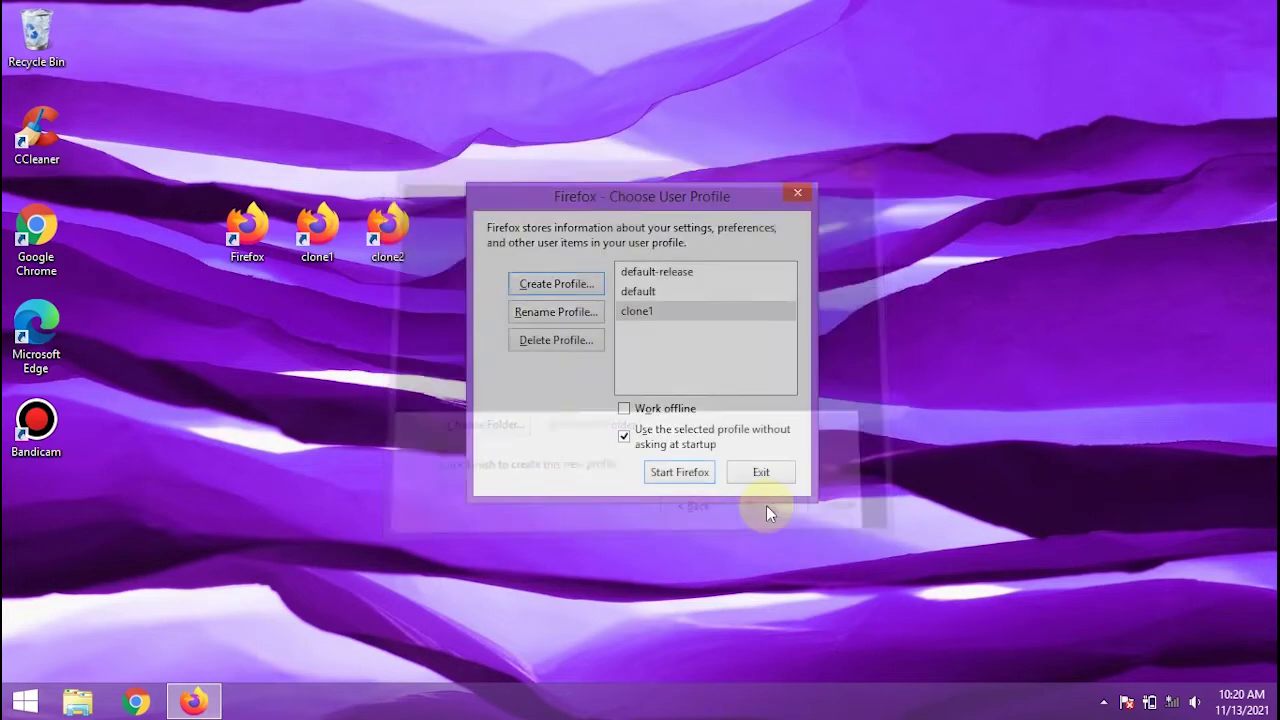
# Step: Create another Firefox user profile named clone2
pyautogui.click(557, 284)
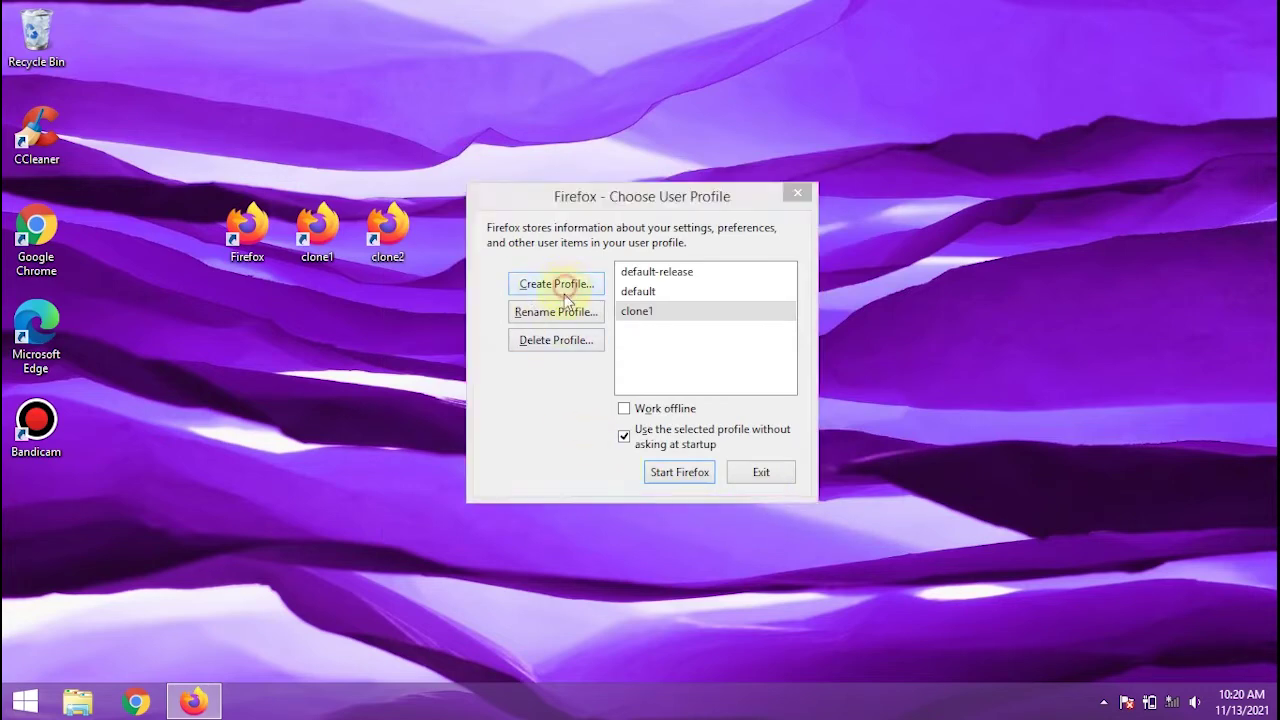
pyautogui.click(762, 509)
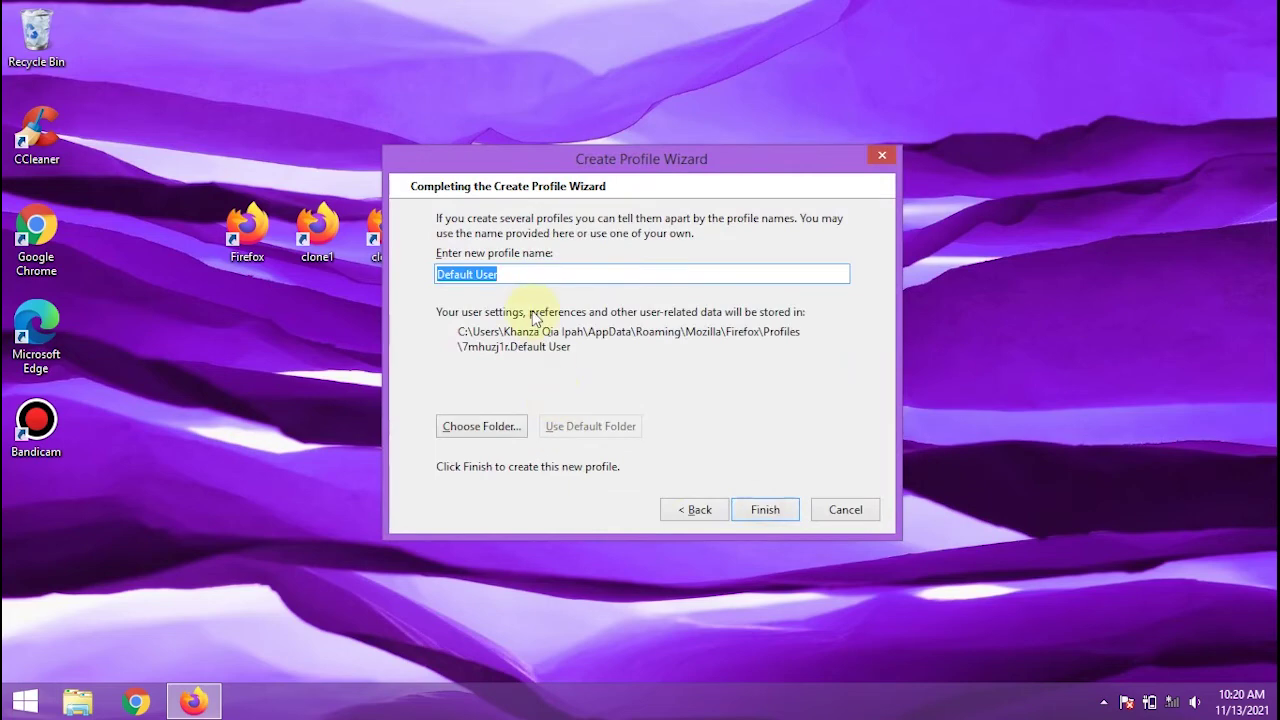
pyautogui.write('clone')
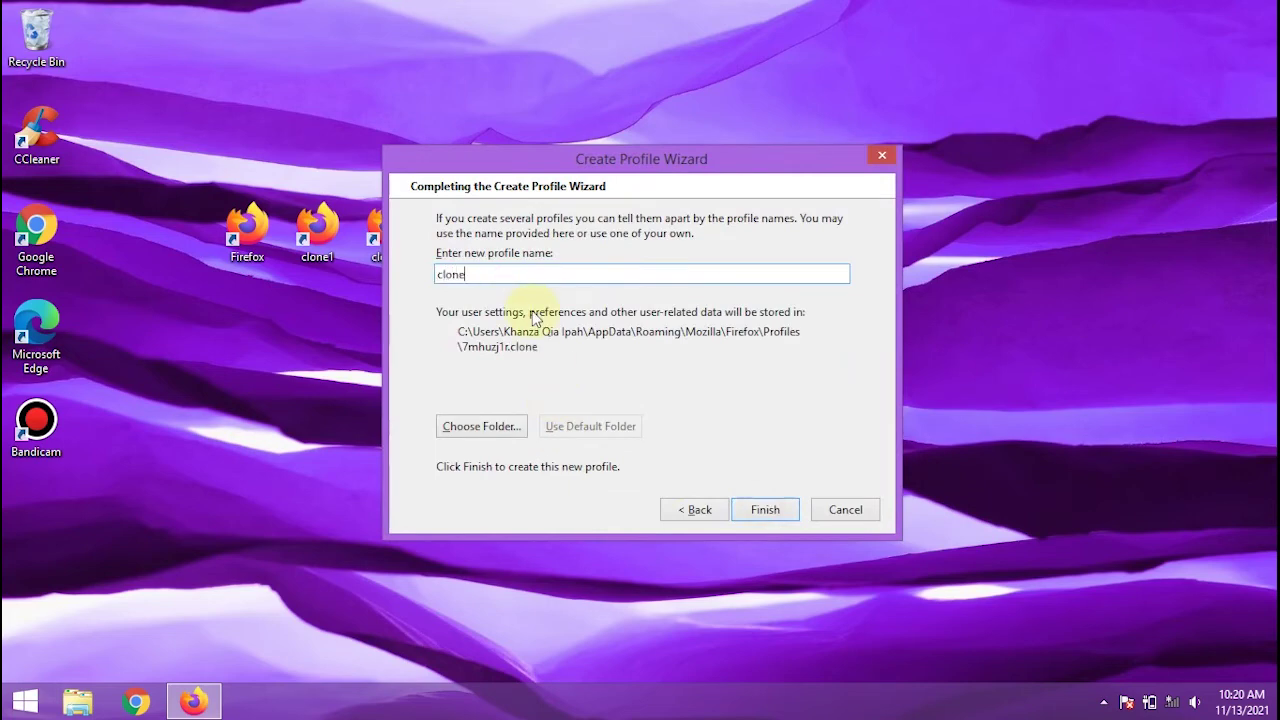
pyautogui.write('2')
pyautogui.click(766, 510)
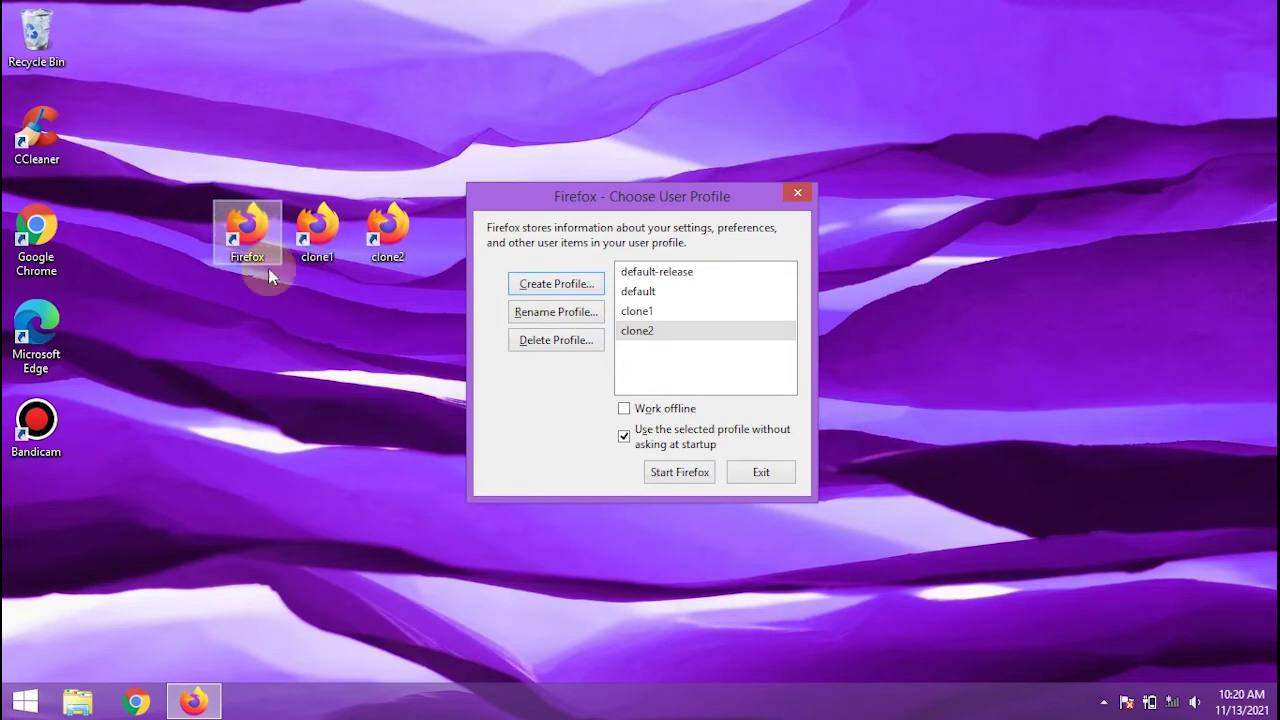
# Step: Select the default profile and exit the profile chooser without starting Firefox
pyautogui.click(637, 297)
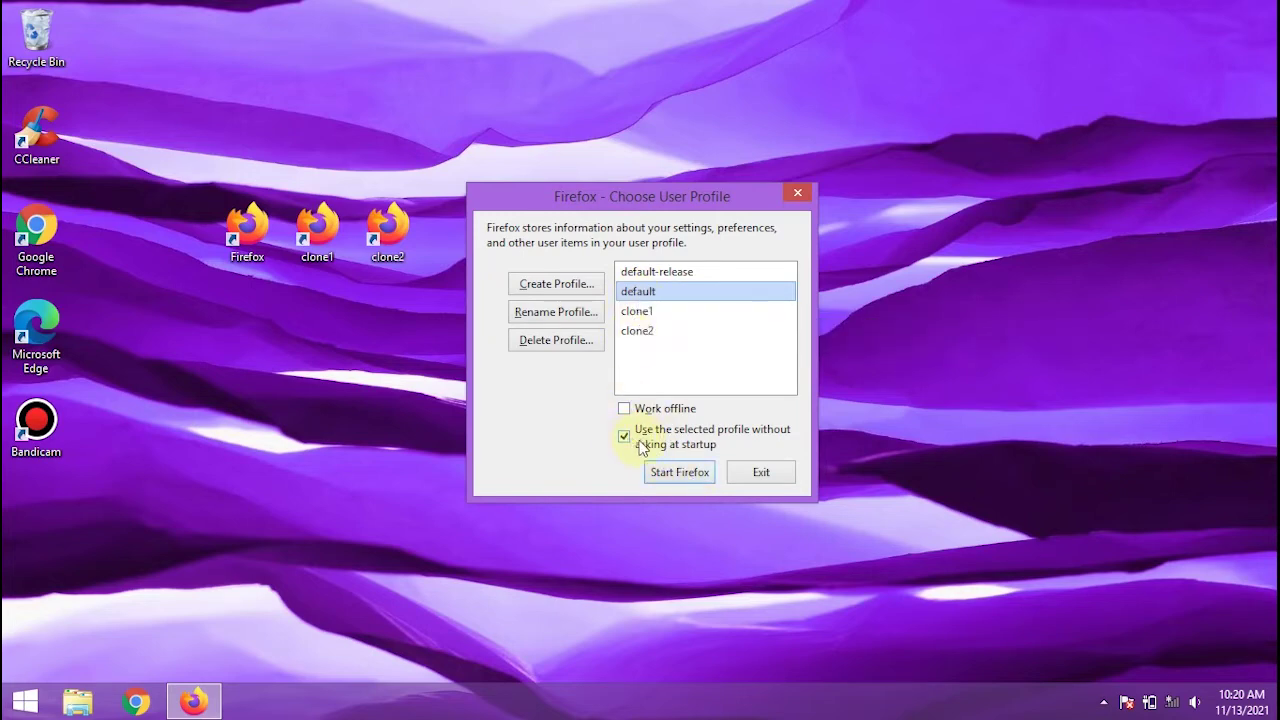
pyautogui.click(768, 470)
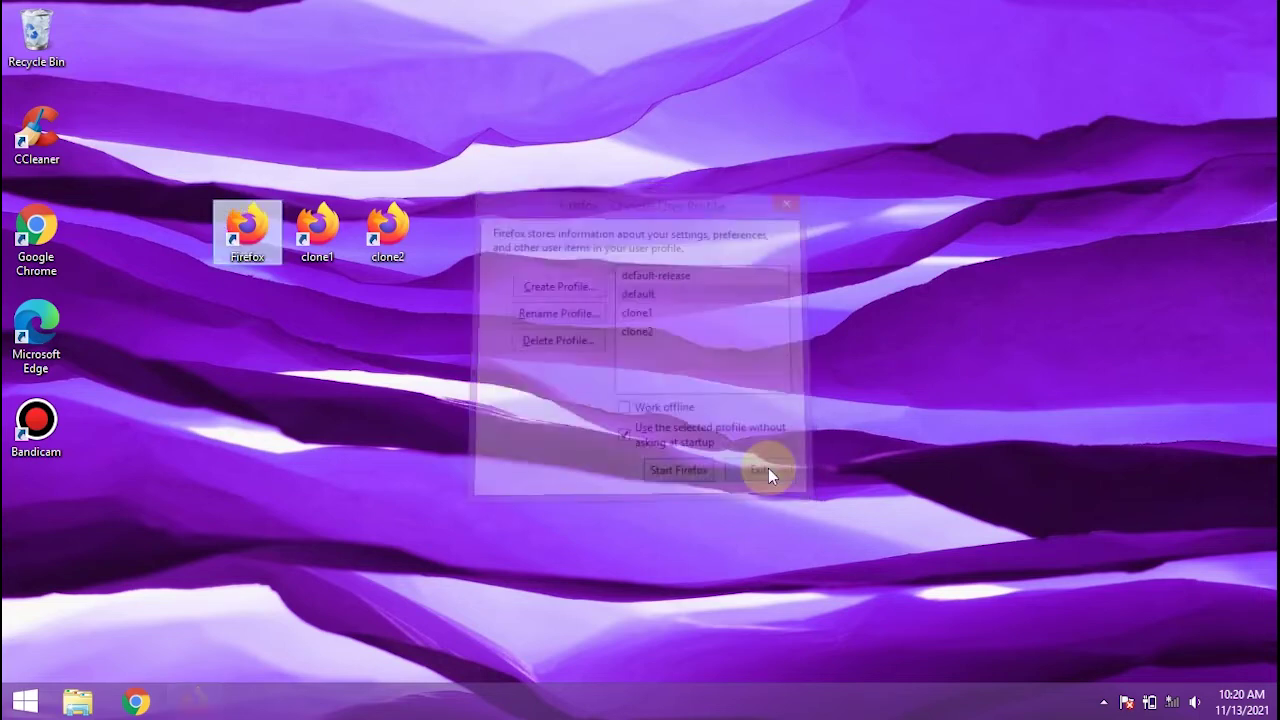
pyautogui.doubleClick(225, 226)
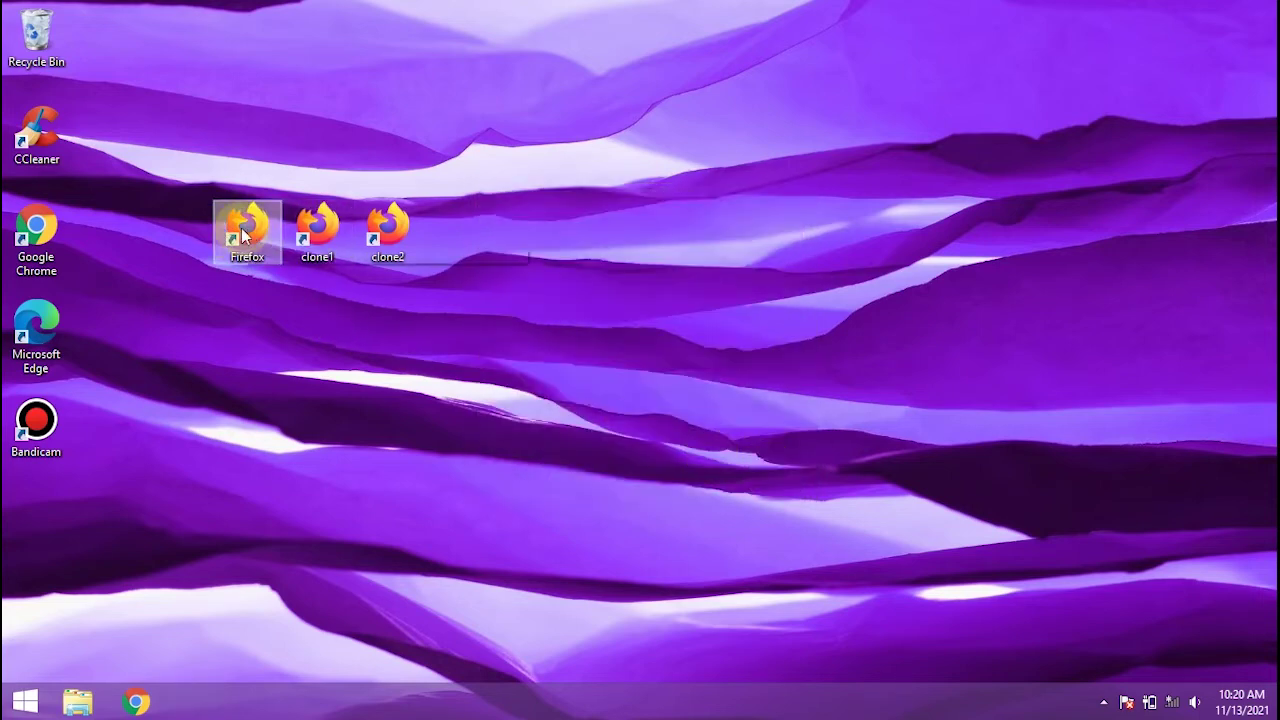
# Step: Append a space and -p clone1 -no-remote to the target path in the clone1 shortcut's properties and apply the change
pyautogui.rightClick(303, 239)
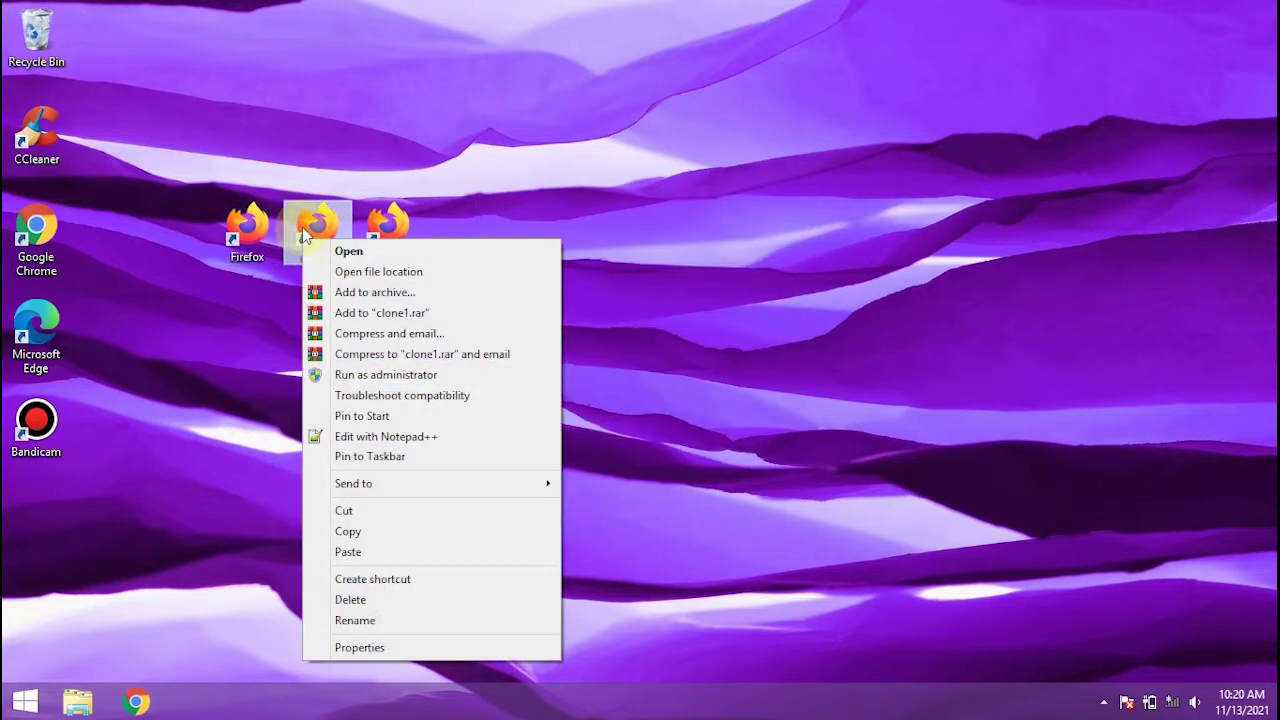
pyautogui.click(380, 647)
pyautogui.click(619, 366)
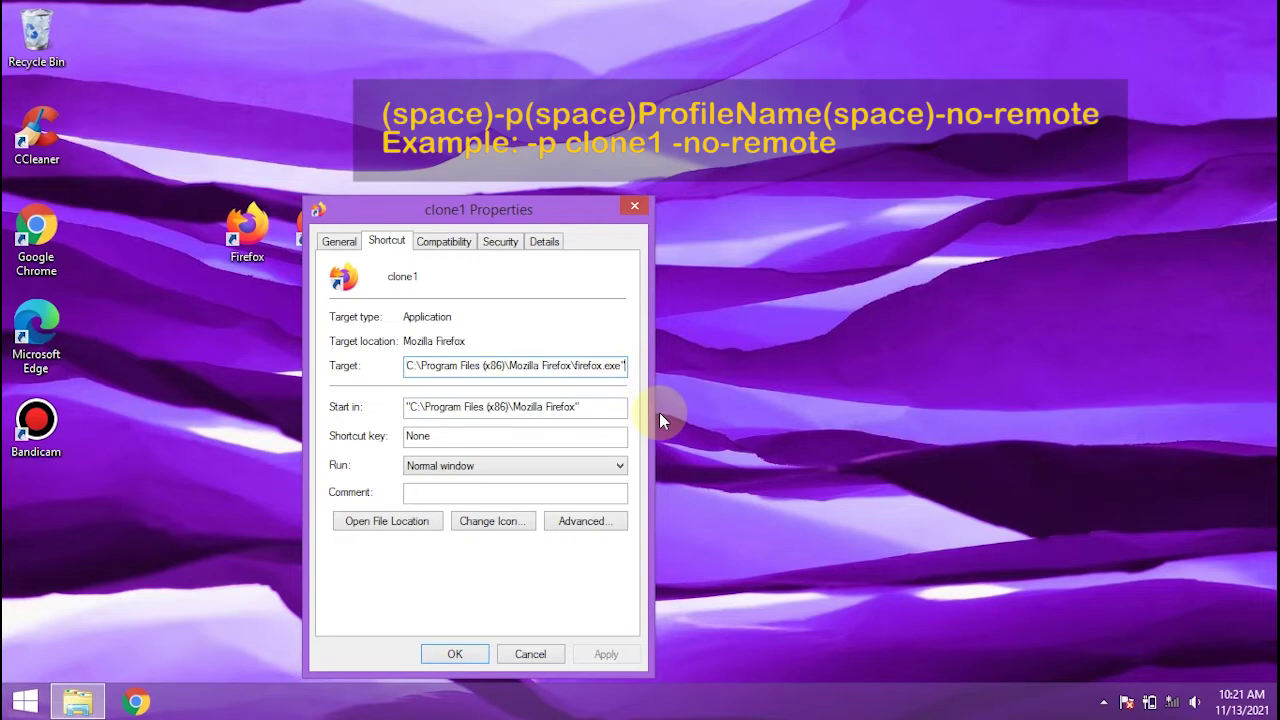
pyautogui.write('-p cl')
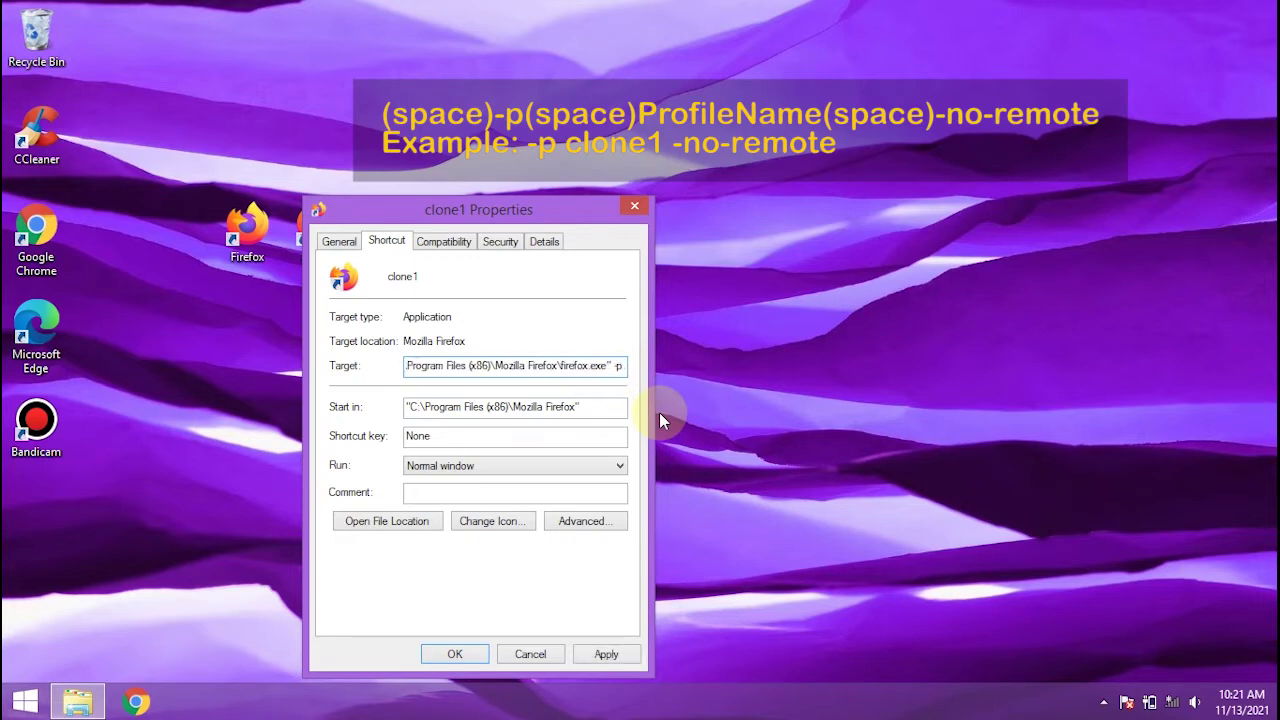
pyautogui.write('one')
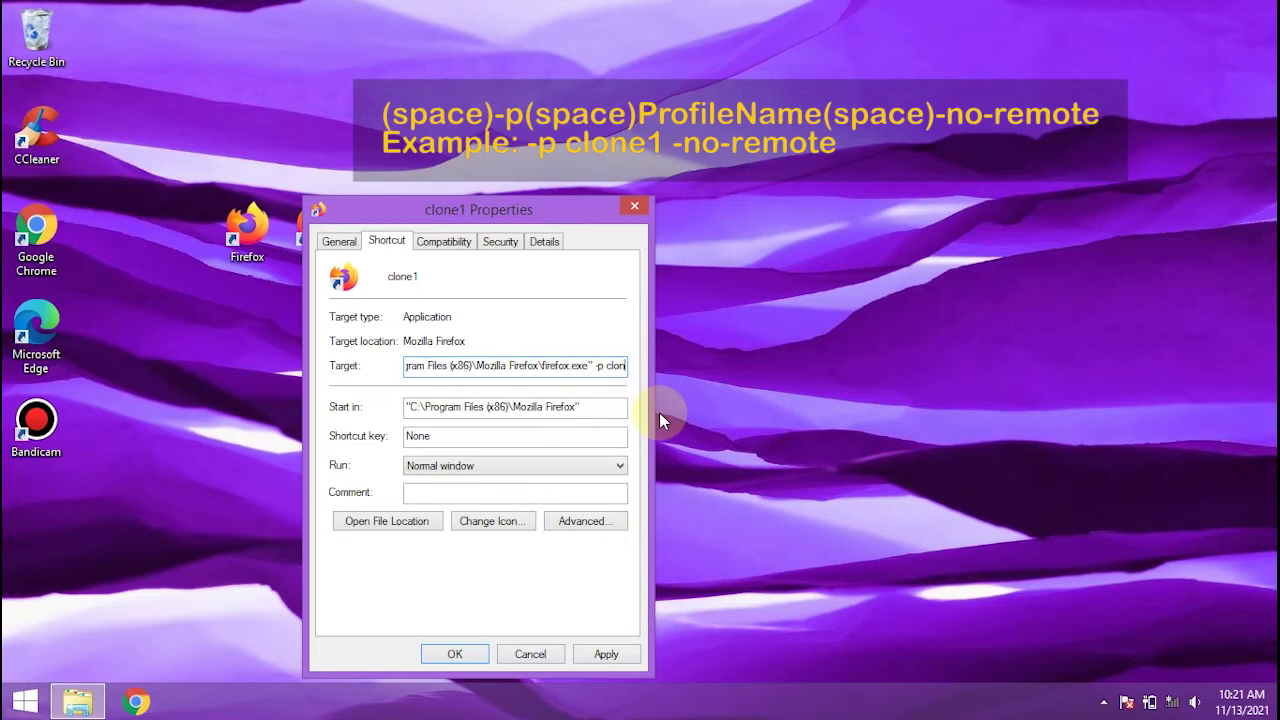
pyautogui.write('1')
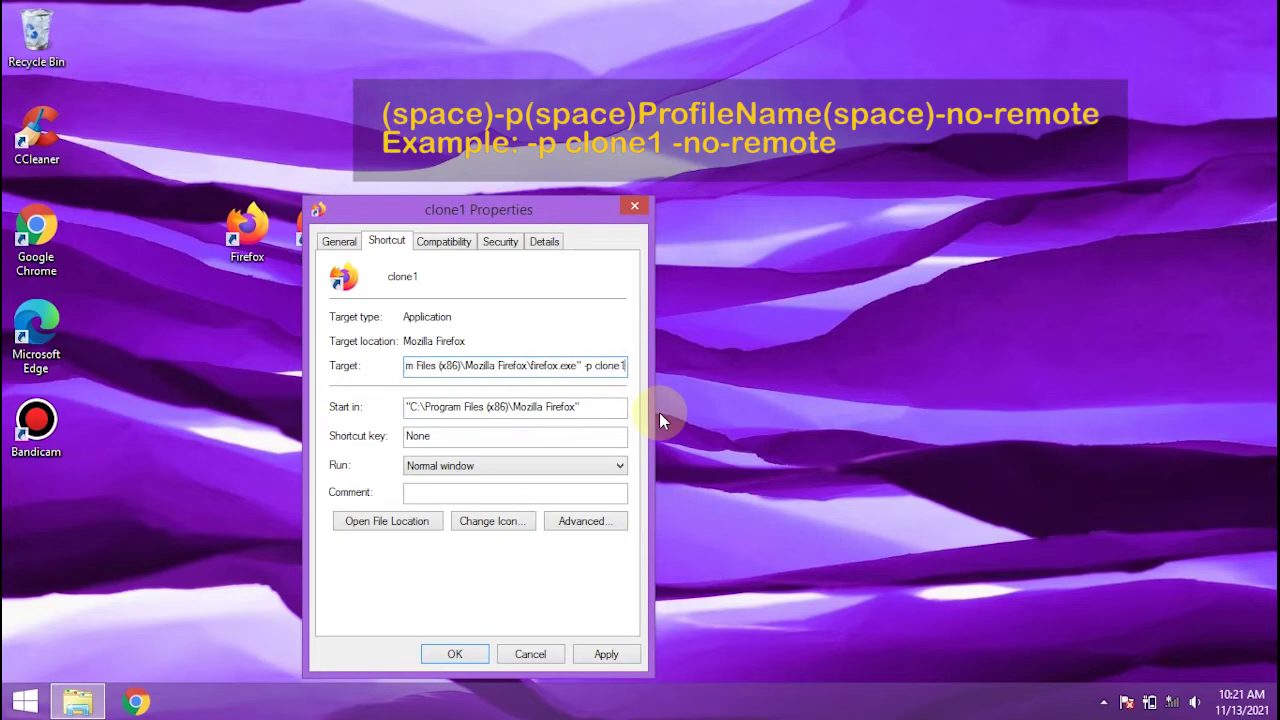
pyautogui.write(' -n')
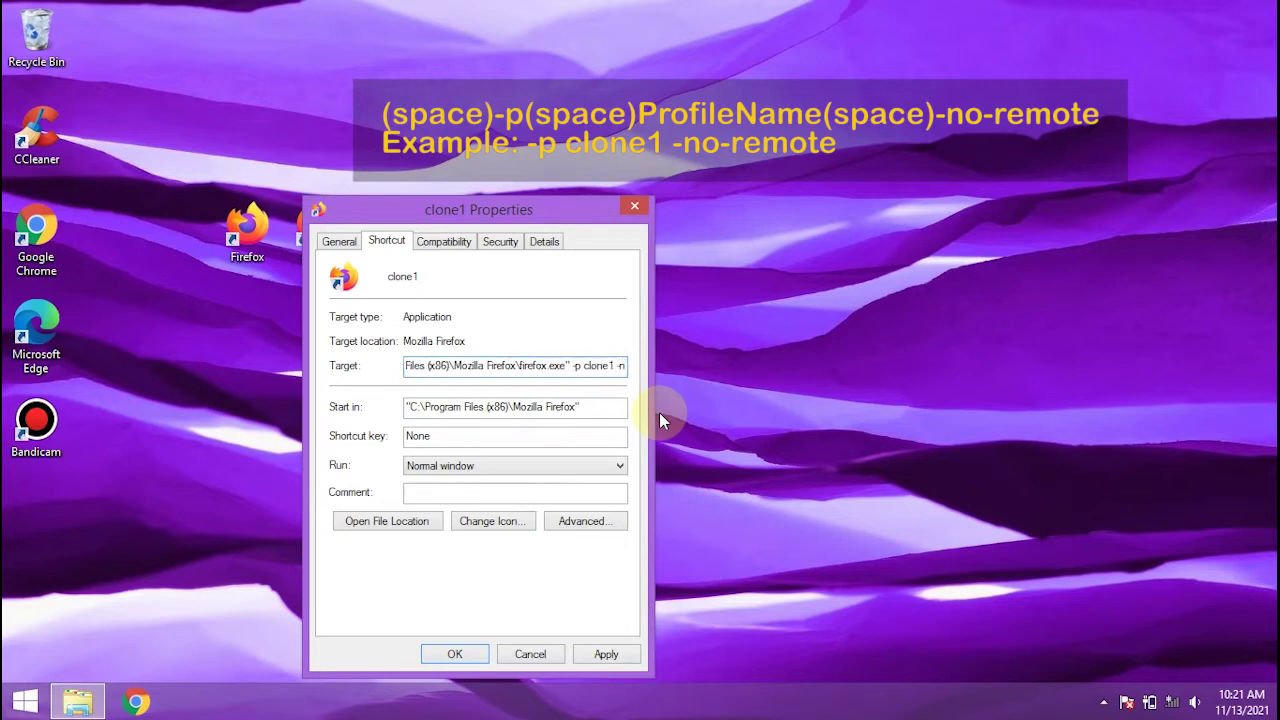
pyautogui.write('o')
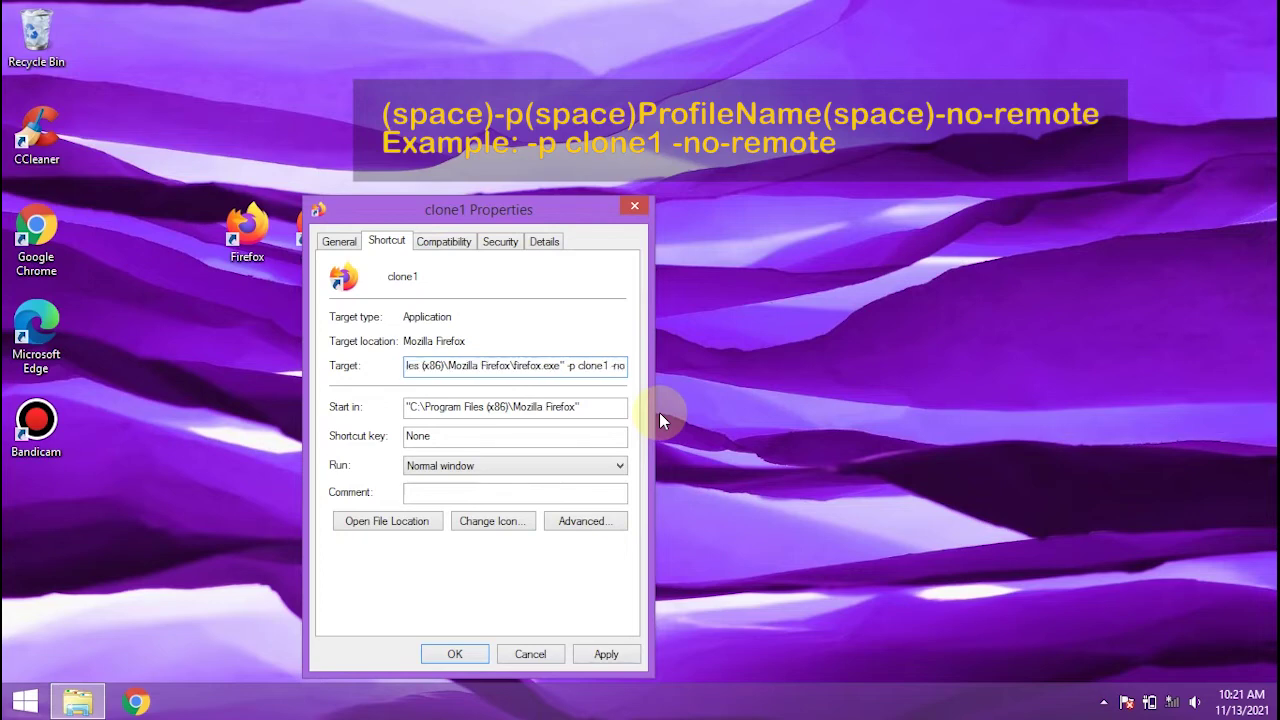
pyautogui.write('-re')
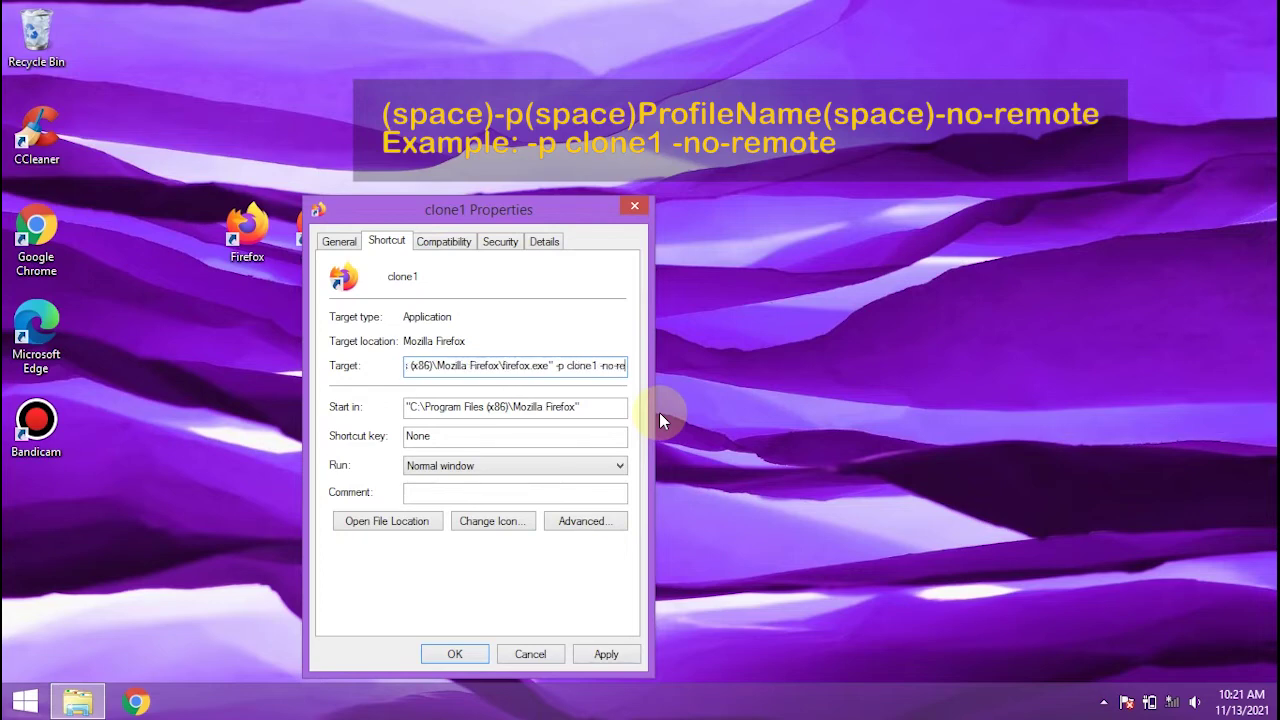
pyautogui.write('mote')
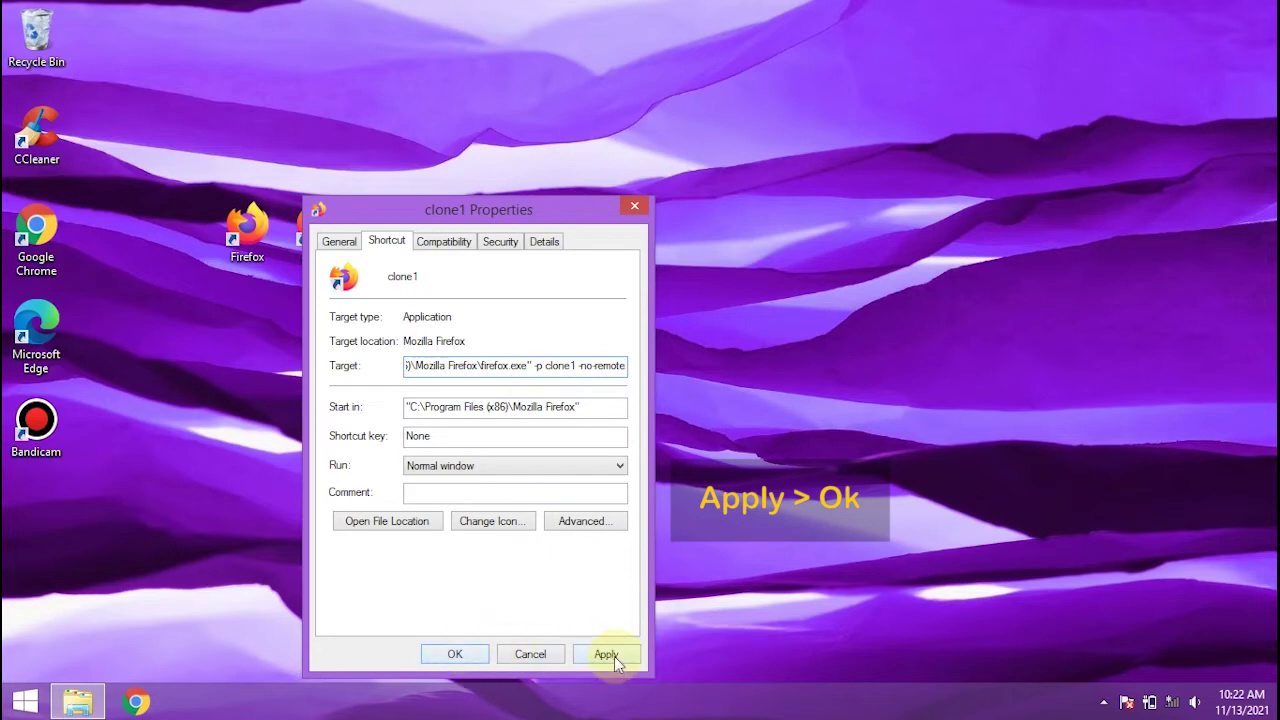
pyautogui.click(613, 656)
pyautogui.click(606, 654)
pyautogui.click(455, 655)
# Step: Copy the -p clone1 -no-remote arguments, including the leading space, from the clone1 shortcut's target path and close its properties
pyautogui.rightClick(318, 233)
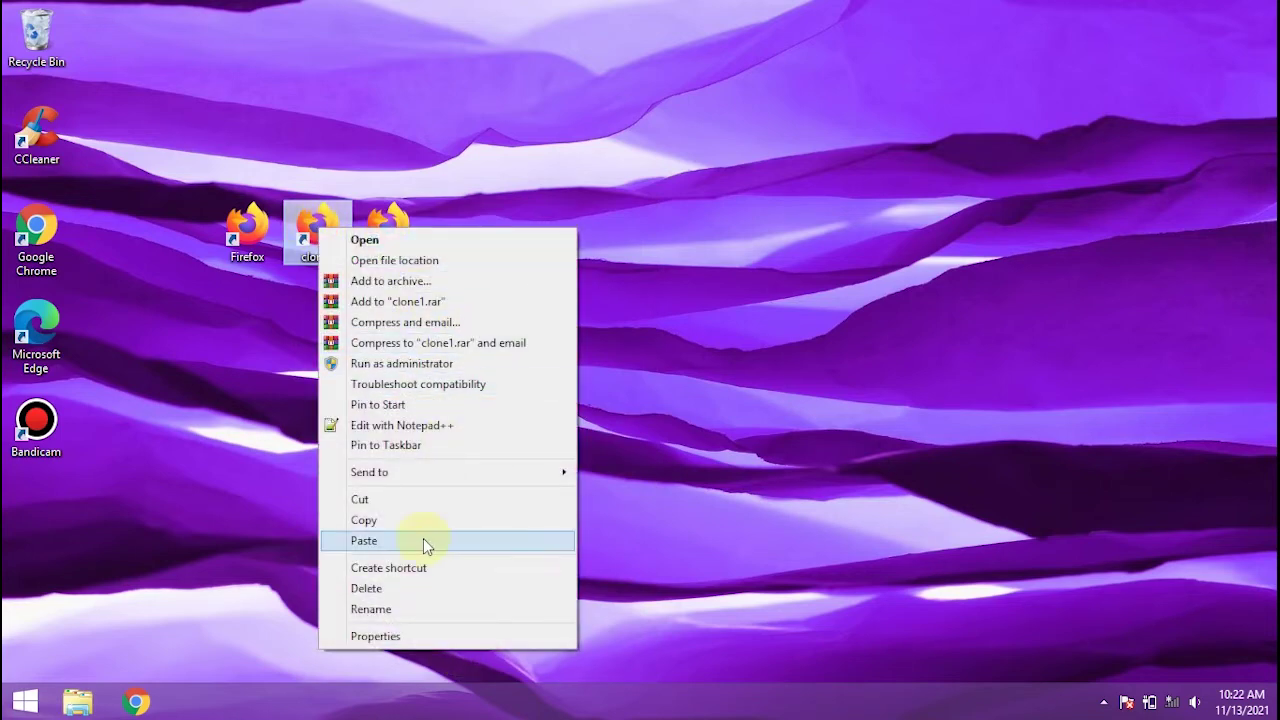
pyautogui.click(390, 638)
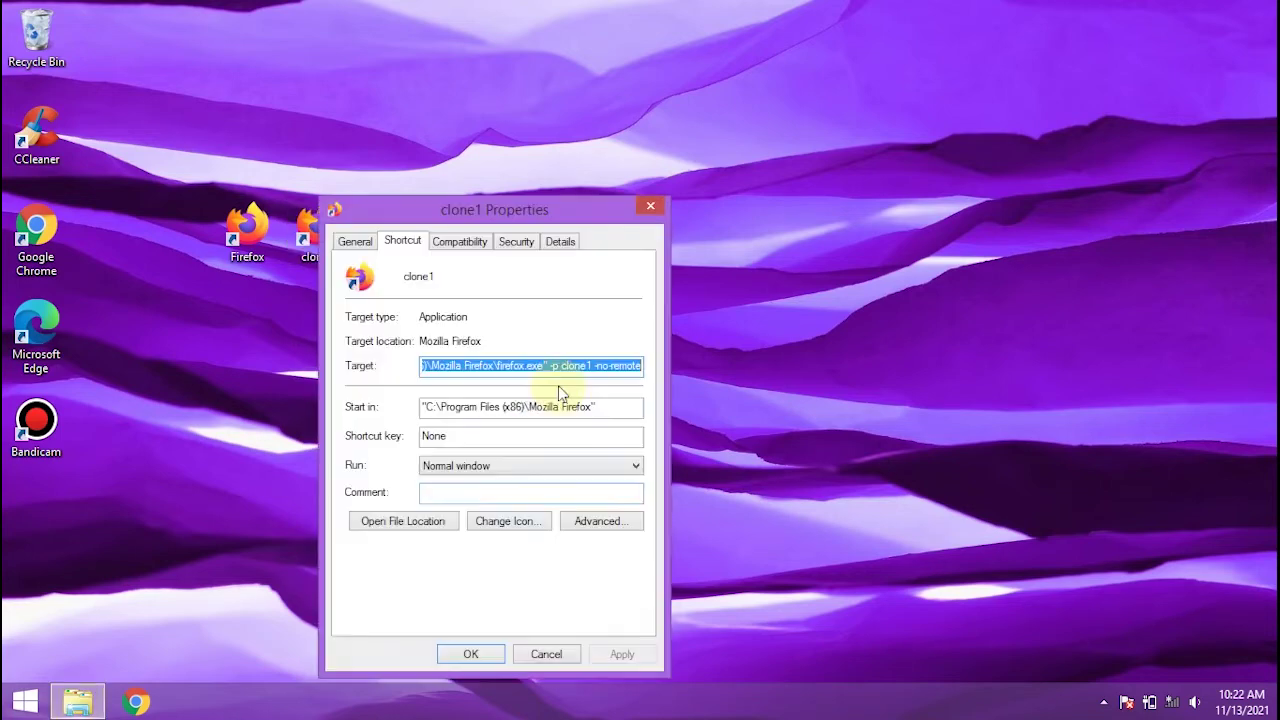
pyautogui.click(597, 366)
pyautogui.click(589, 366)
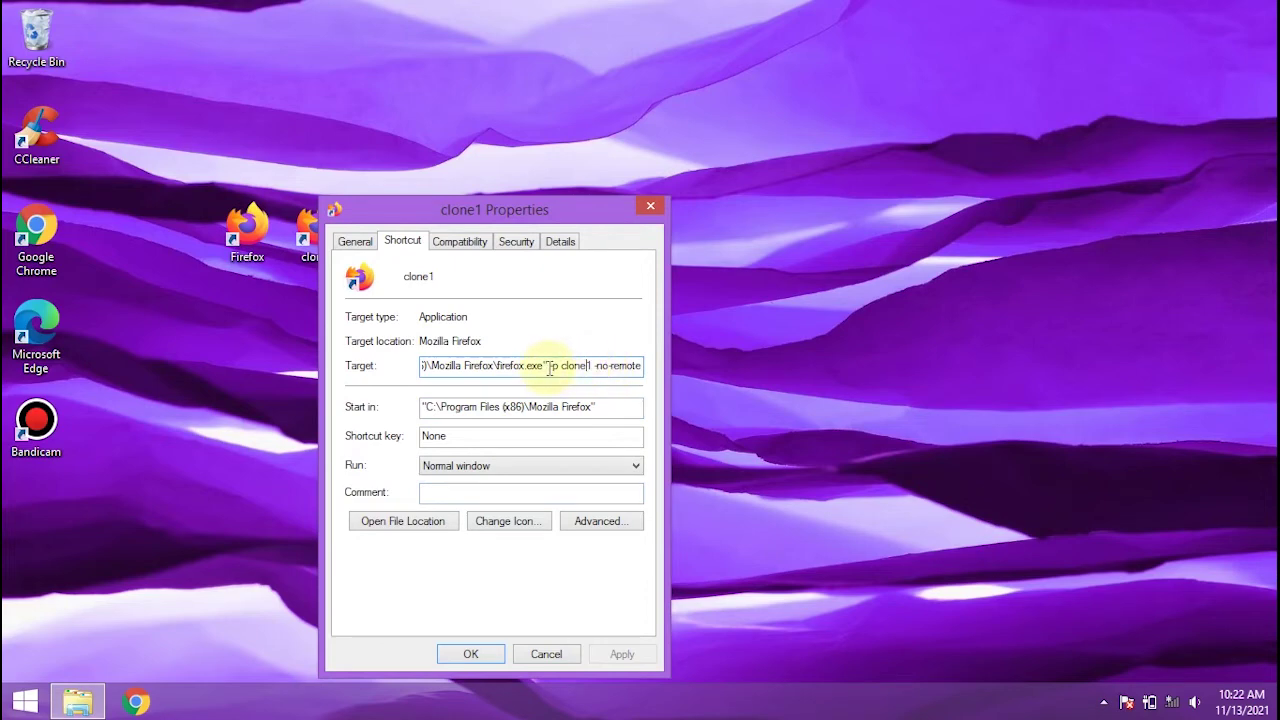
pyautogui.moveTo(549, 366); pyautogui.dragTo(706, 395)
pyautogui.hotkey('ctrl', 'c')
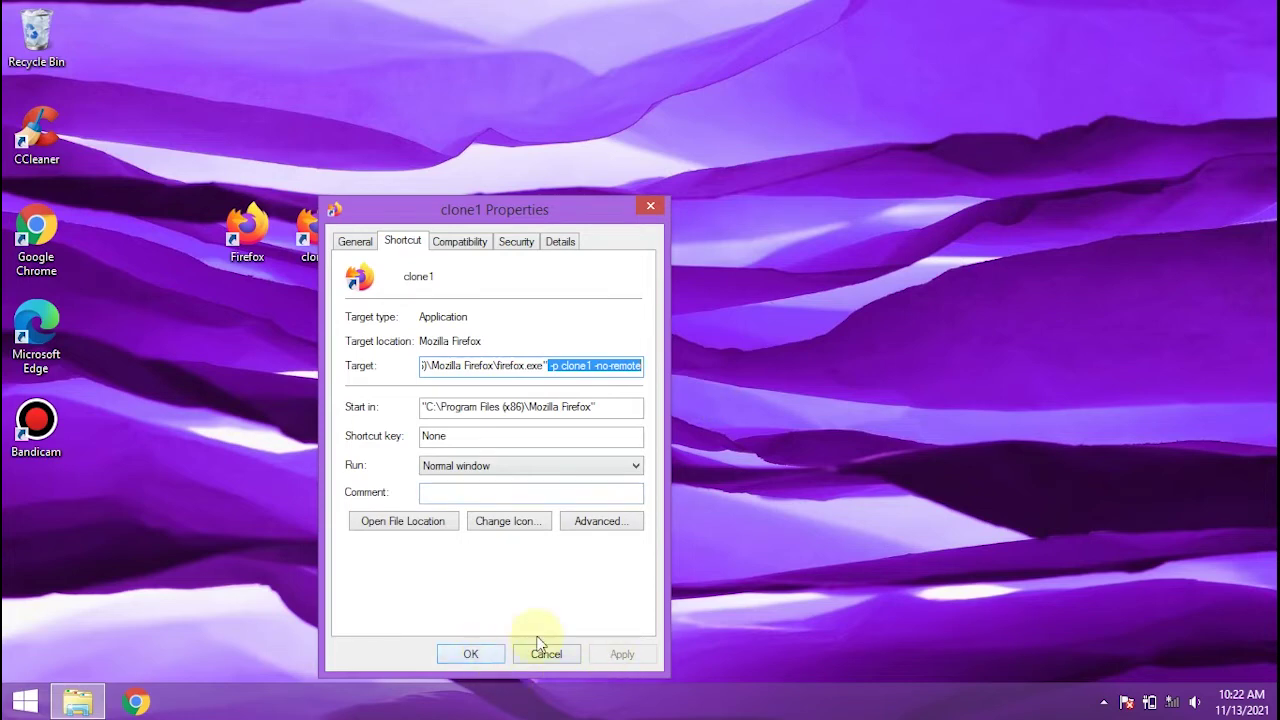
pyautogui.click(495, 655)
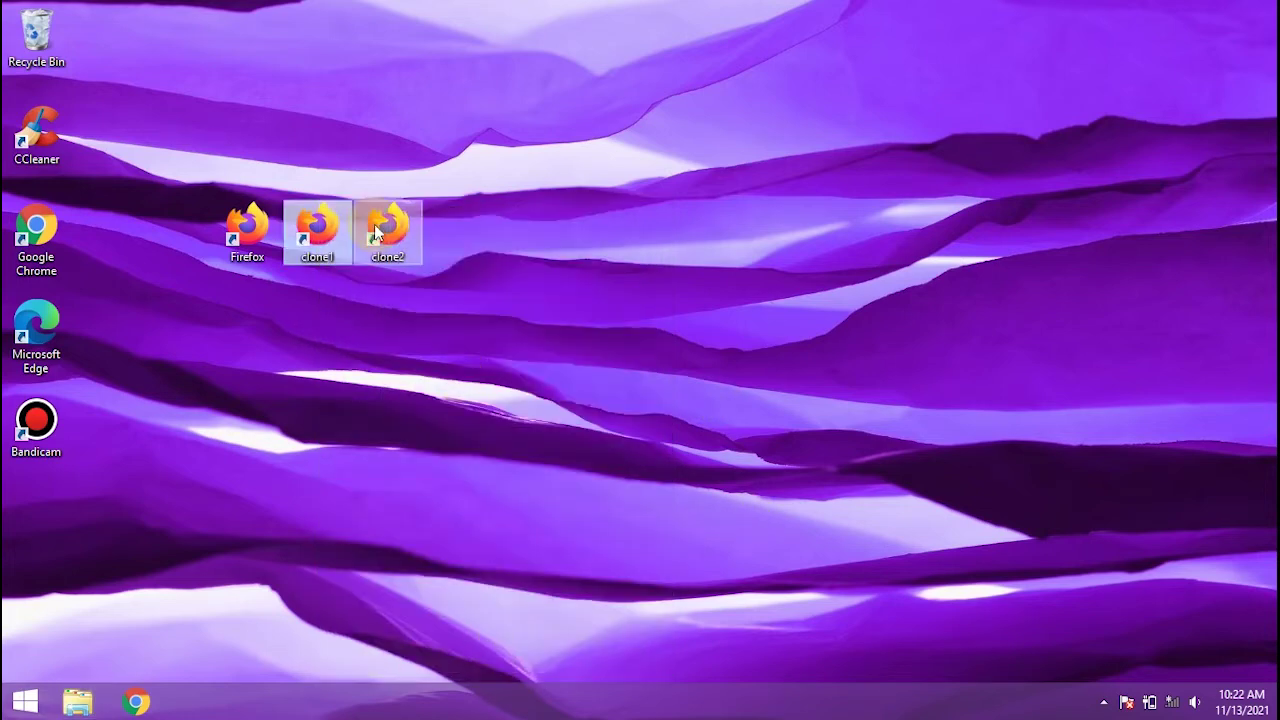
# Step: Paste the copied arguments after the clone2 shortcut's target path, change them to -p clone2 -no-remote, and apply the change
pyautogui.rightClick(396, 252)
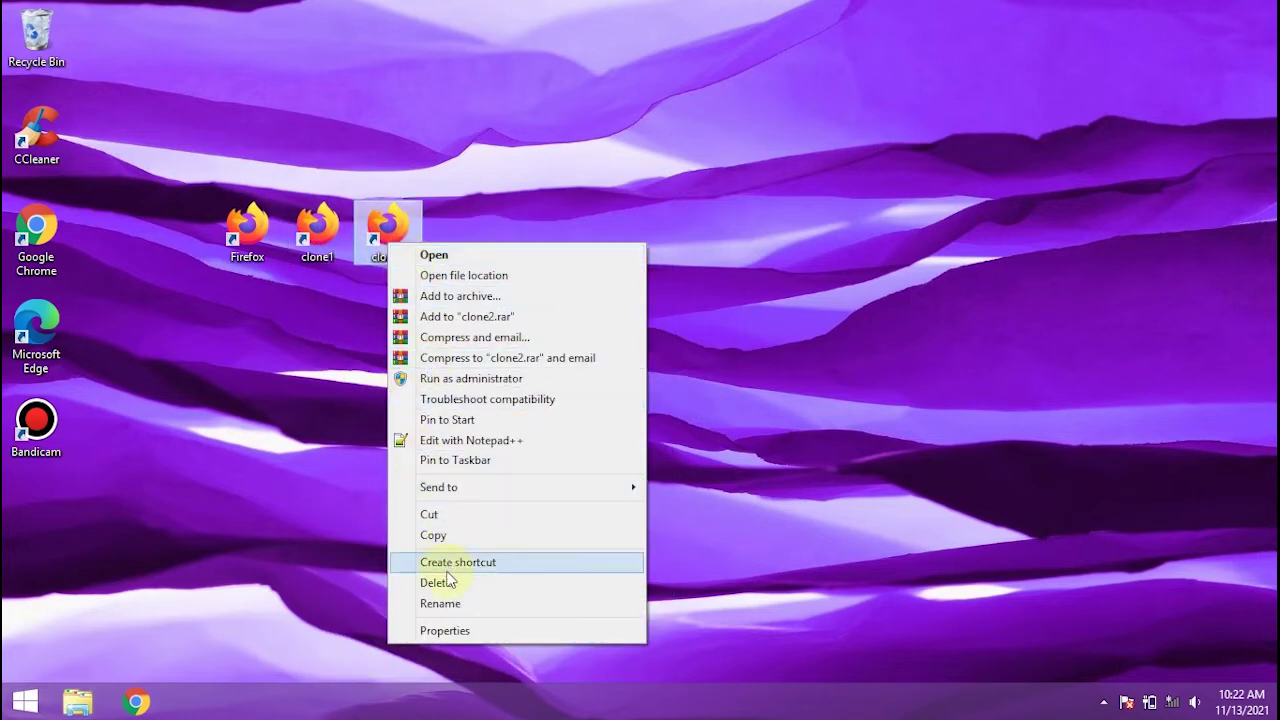
pyautogui.click(450, 633)
pyautogui.click(692, 366)
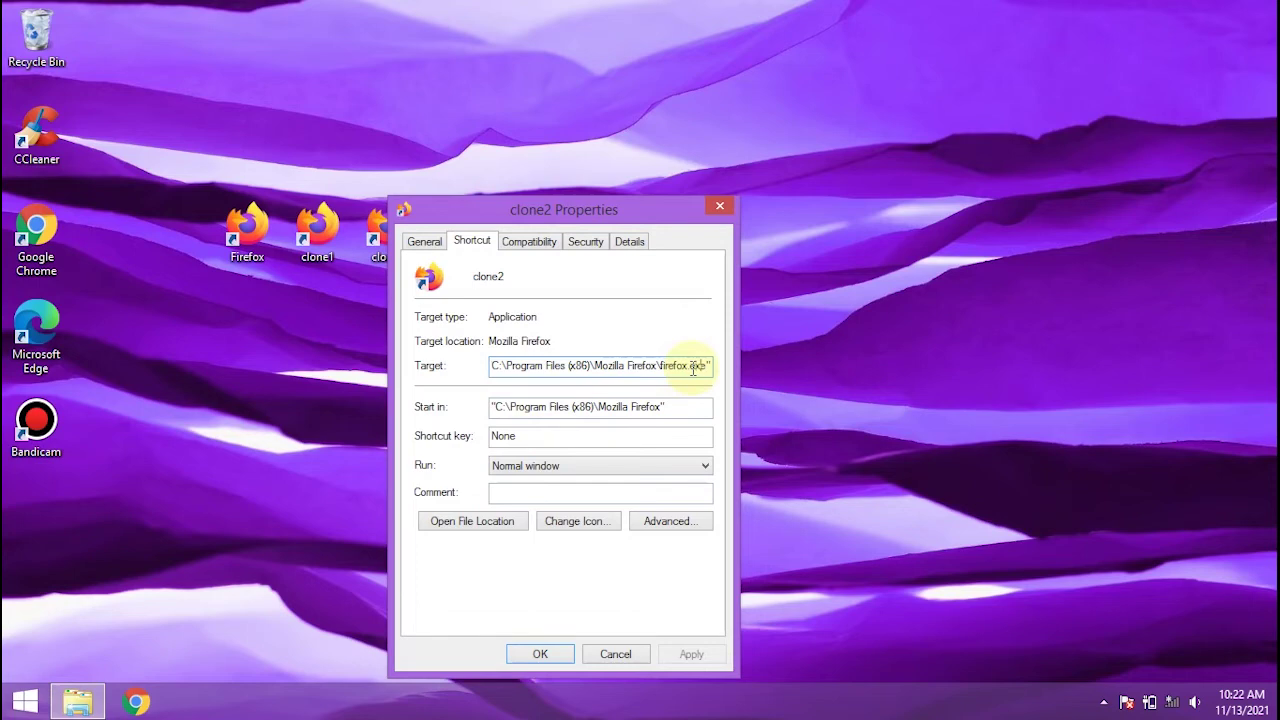
pyautogui.hotkey('ctrl', 'v')
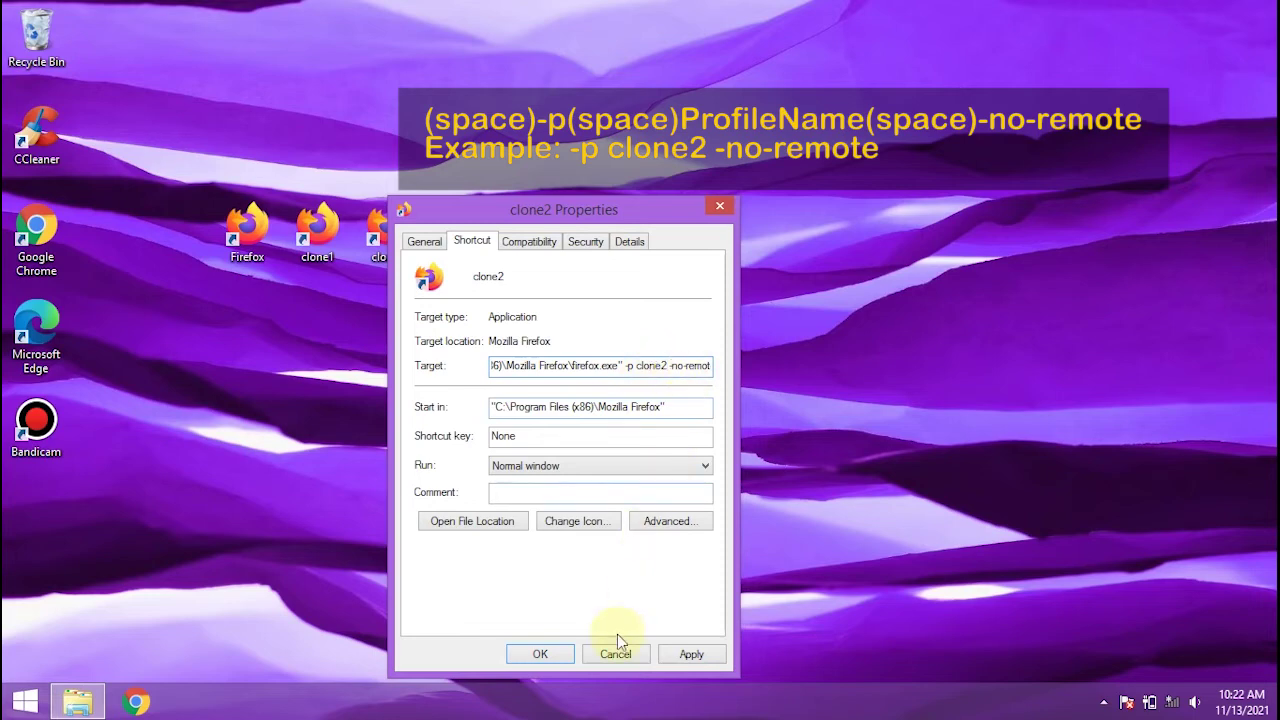
pyautogui.click(686, 656)
pyautogui.click(530, 655)
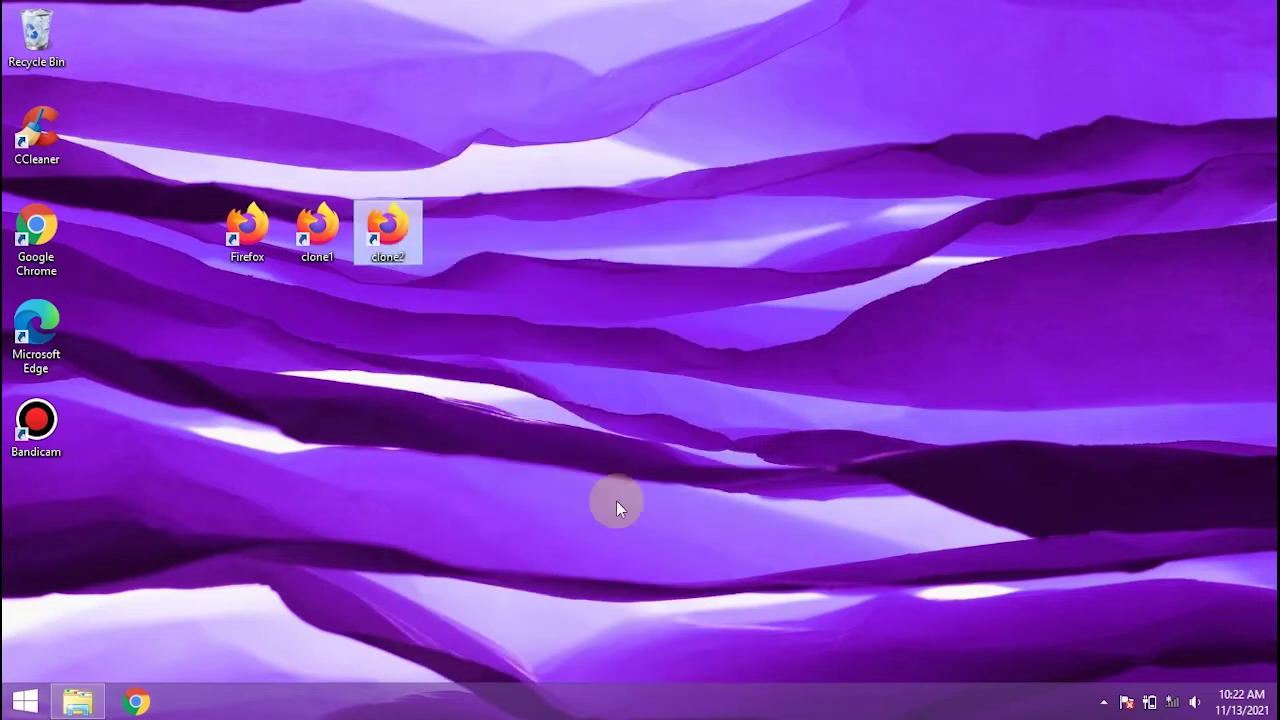
# Step: Launch Firefox from the clone1 shortcut and connect the computer to the first listed Wi-Fi network
pyautogui.click(307, 257)
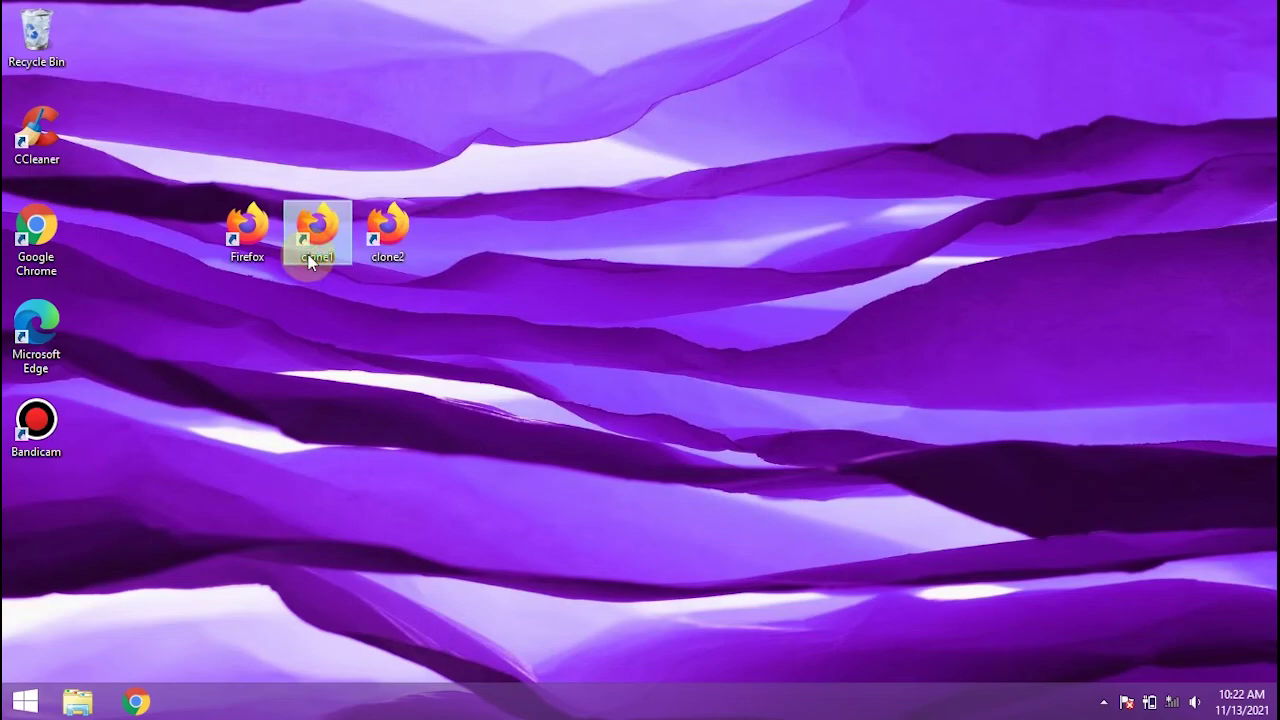
pyautogui.doubleClick(308, 258)
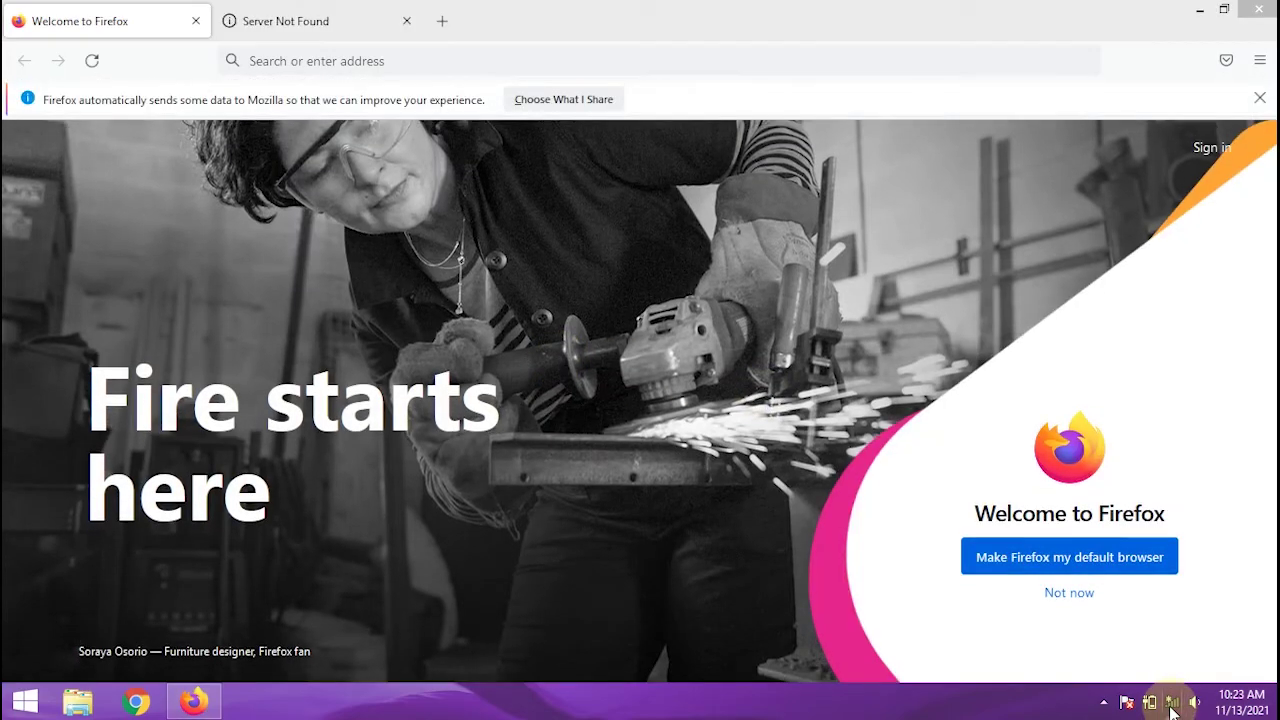
pyautogui.click(1173, 705)
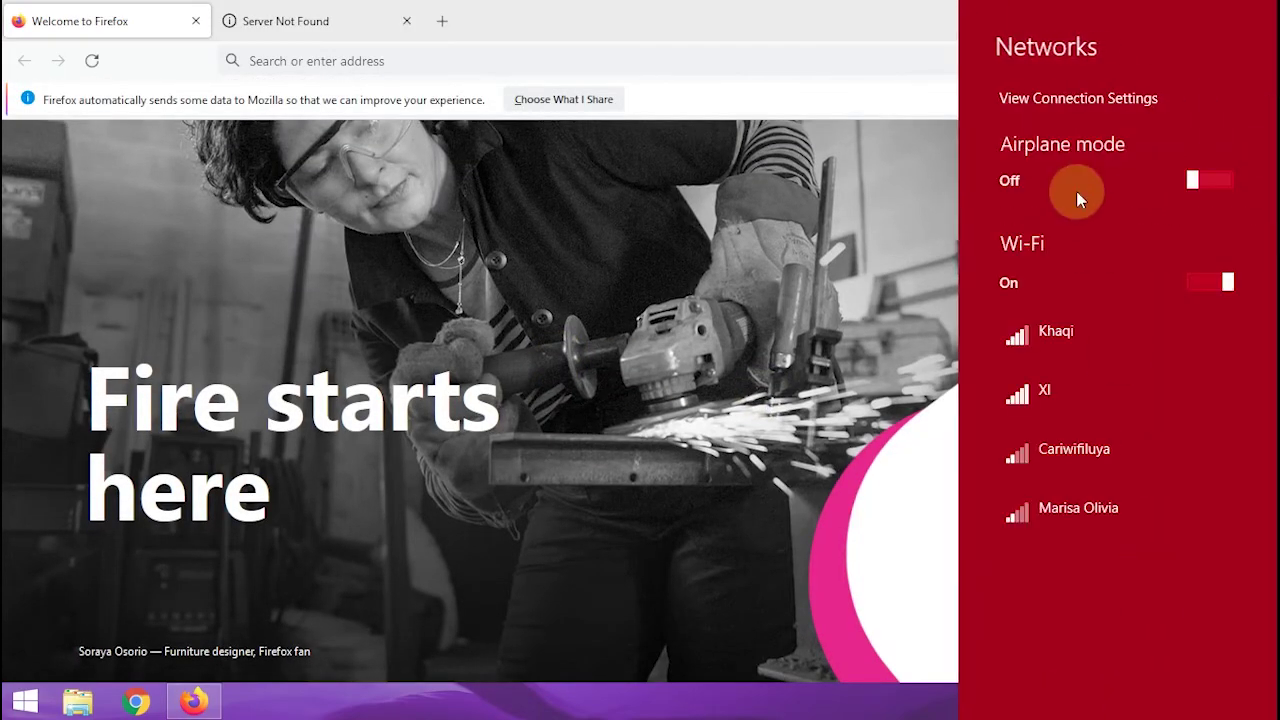
pyautogui.click(1102, 341)
pyautogui.click(1202, 446)
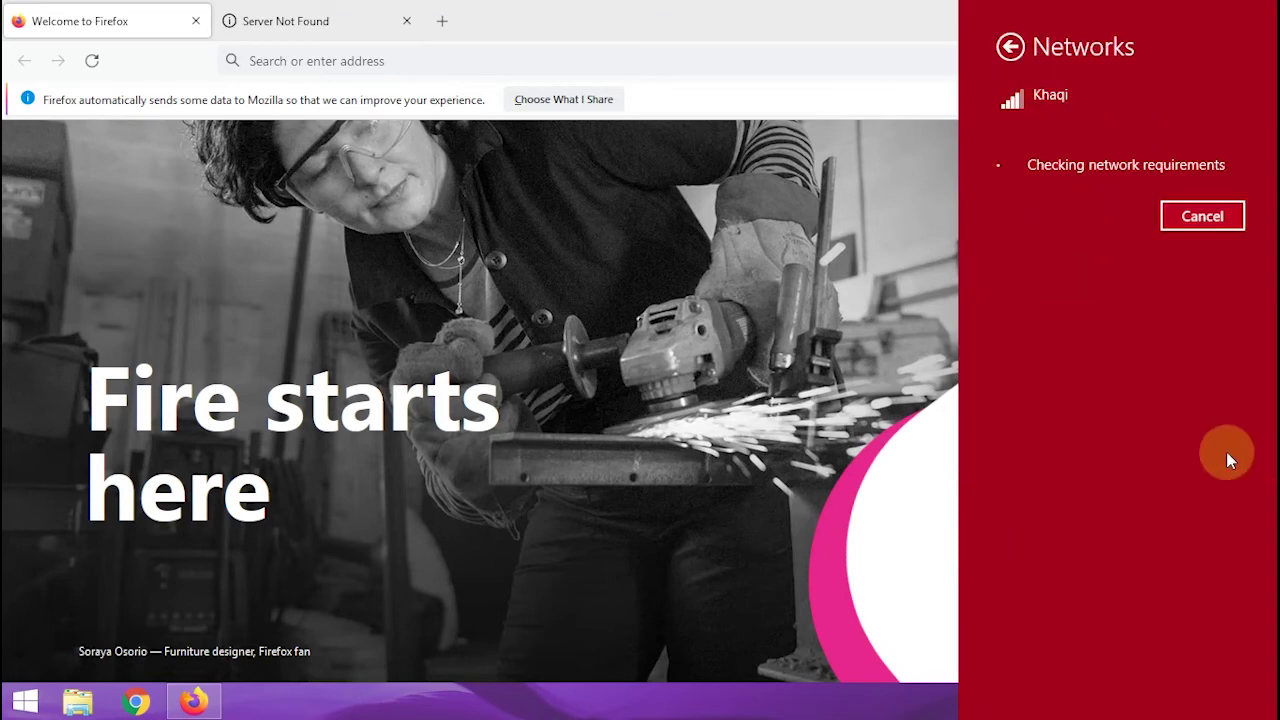
pyautogui.click(765, 258)
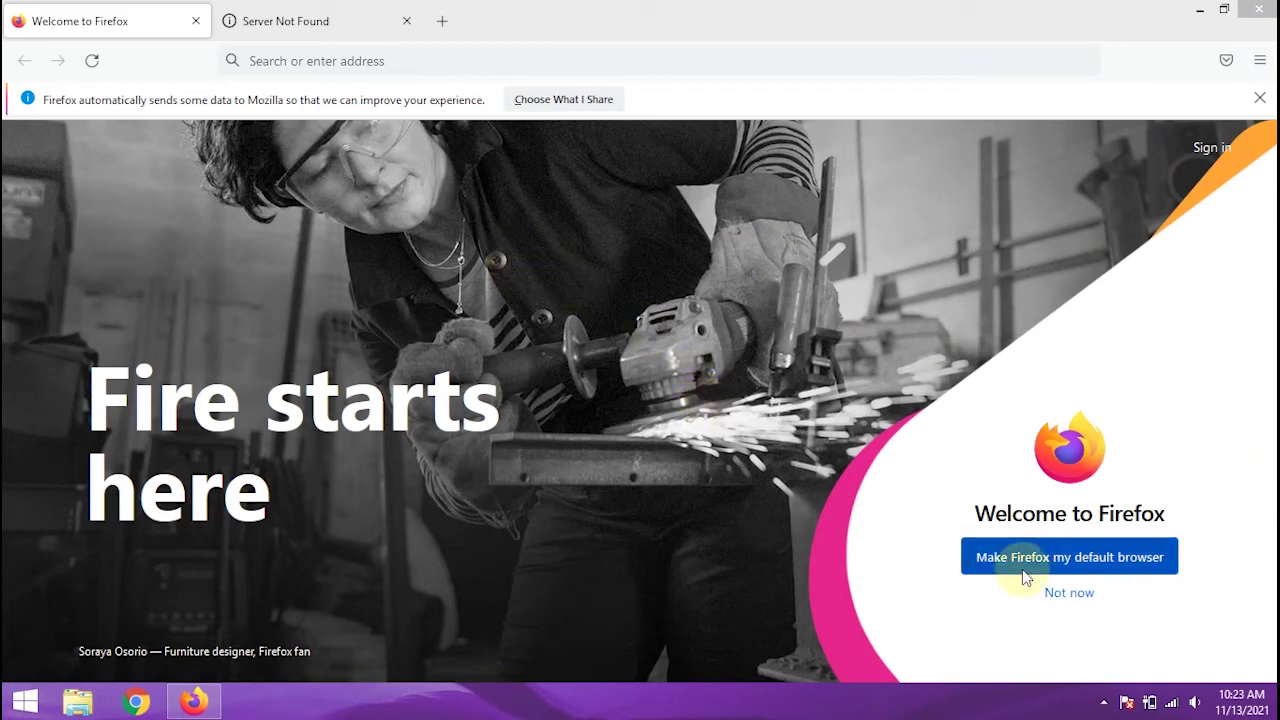
# Step: Complete the clone1 Firefox welcome setup without making it the default browser, saving the orange colorway
pyautogui.click(1068, 595)
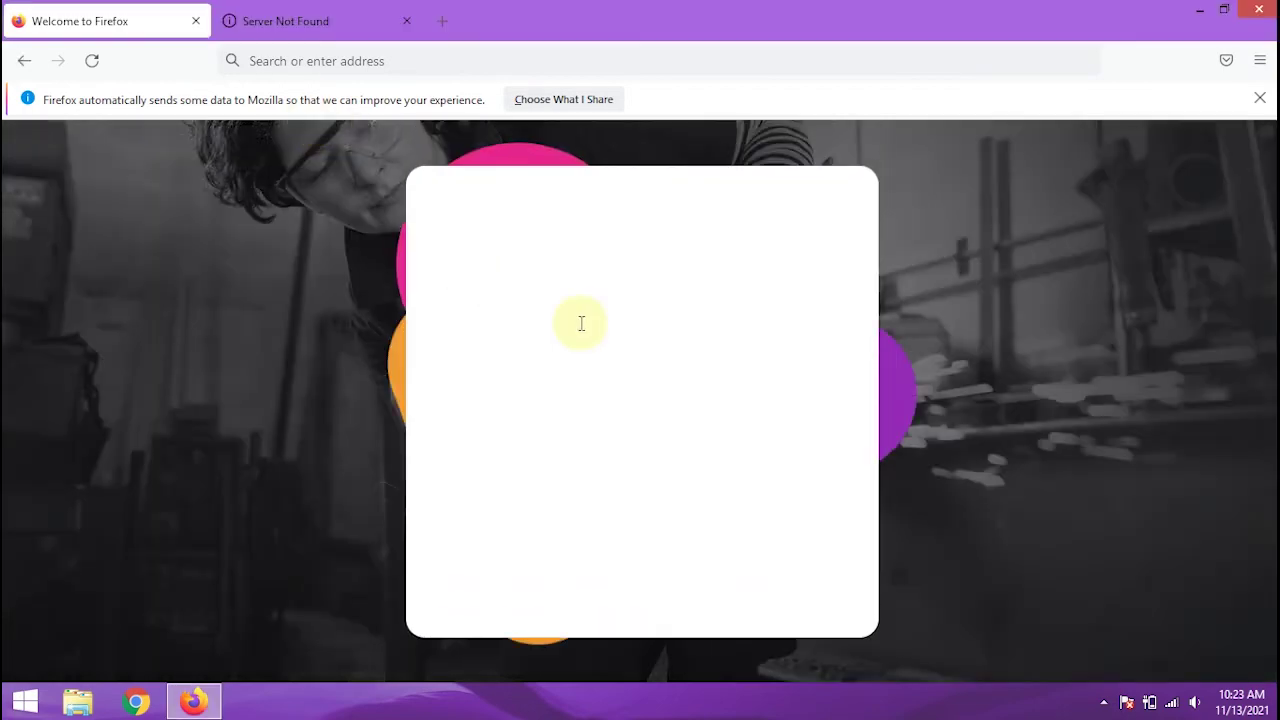
pyautogui.click(642, 550)
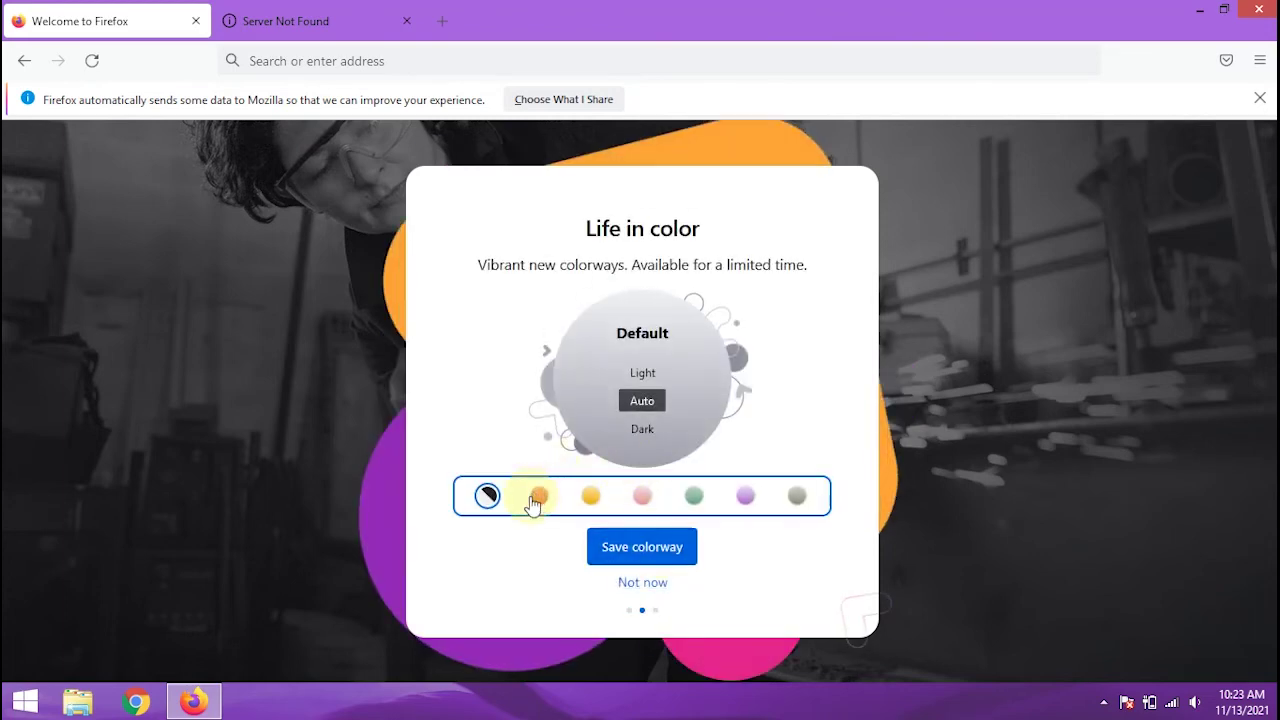
pyautogui.click(745, 495)
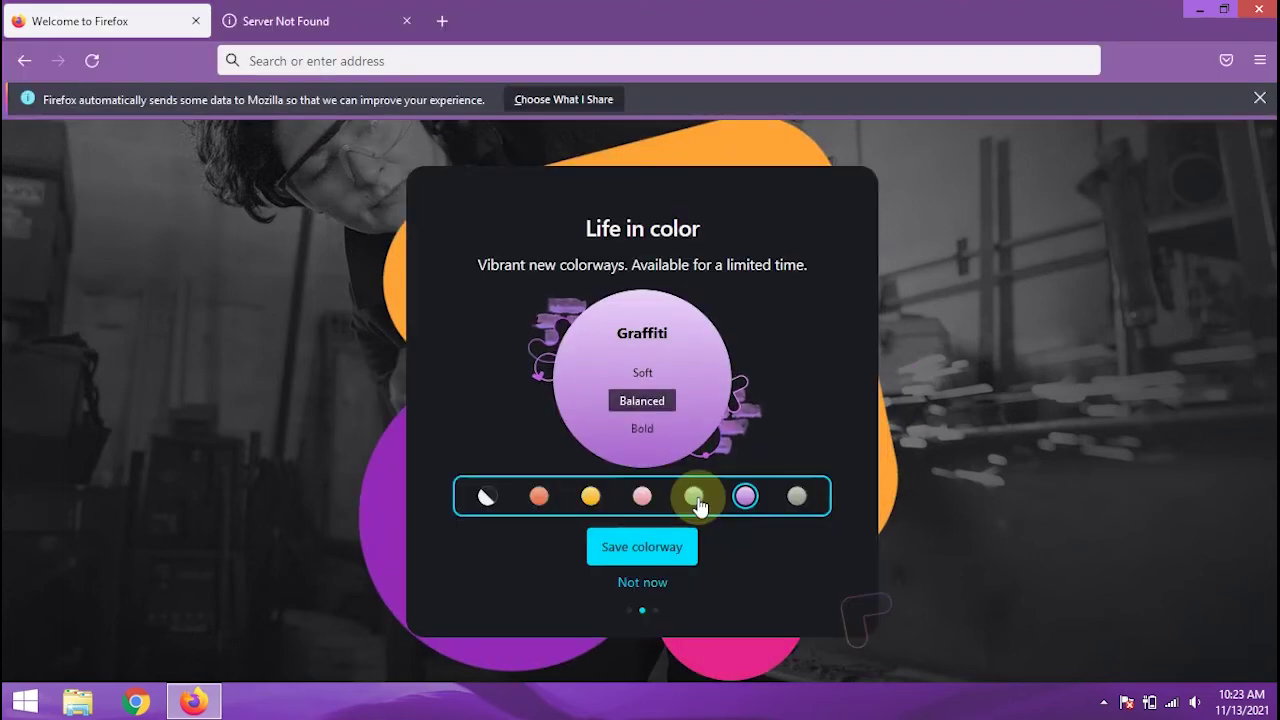
pyautogui.click(539, 495)
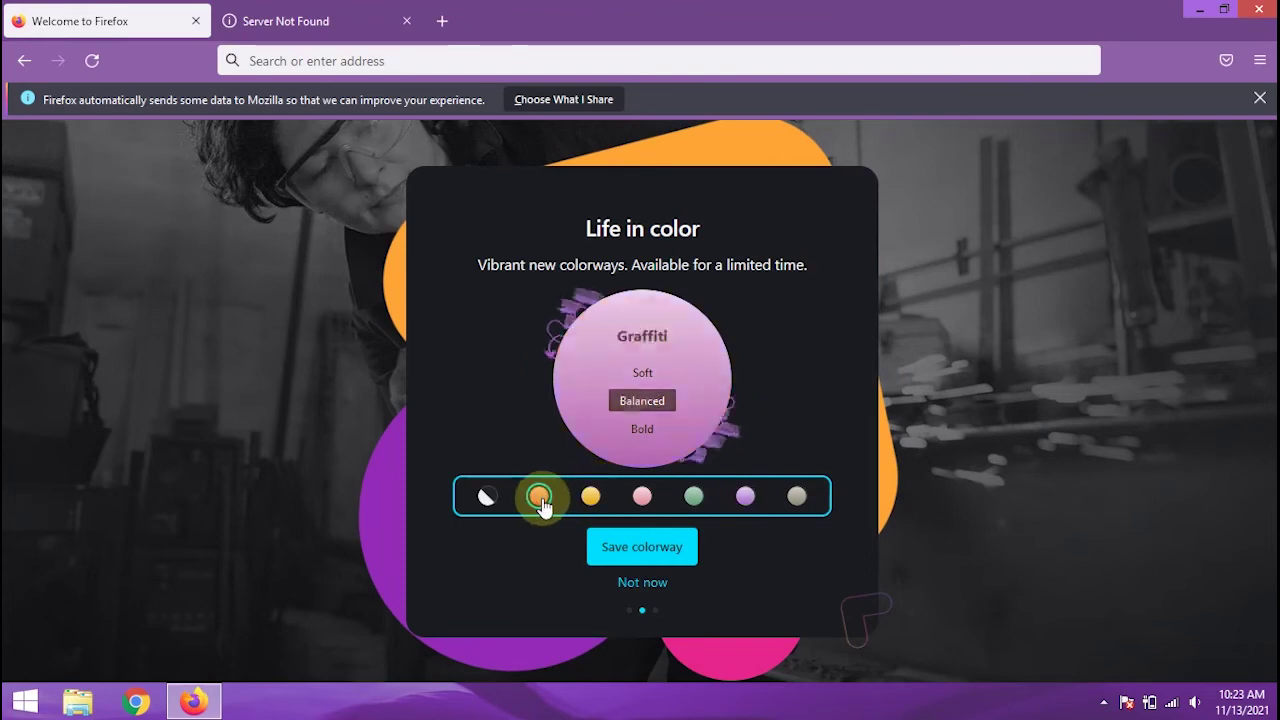
pyautogui.click(665, 552)
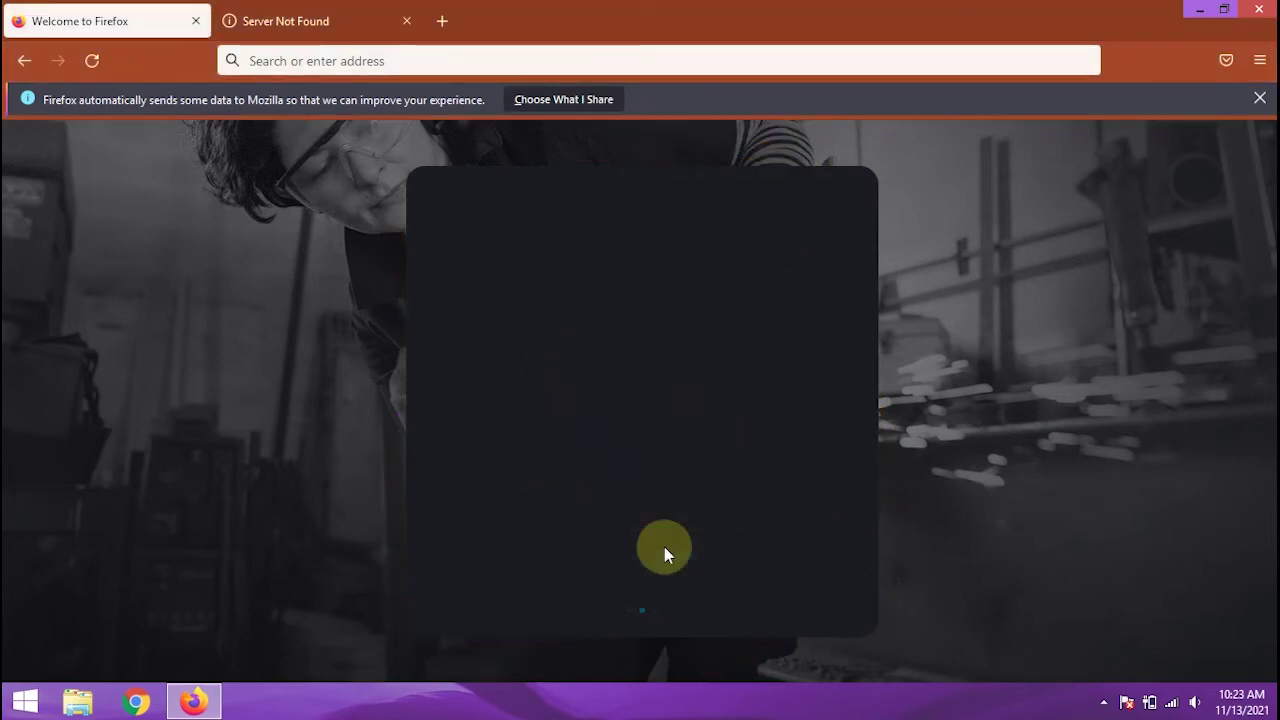
pyautogui.click(643, 567)
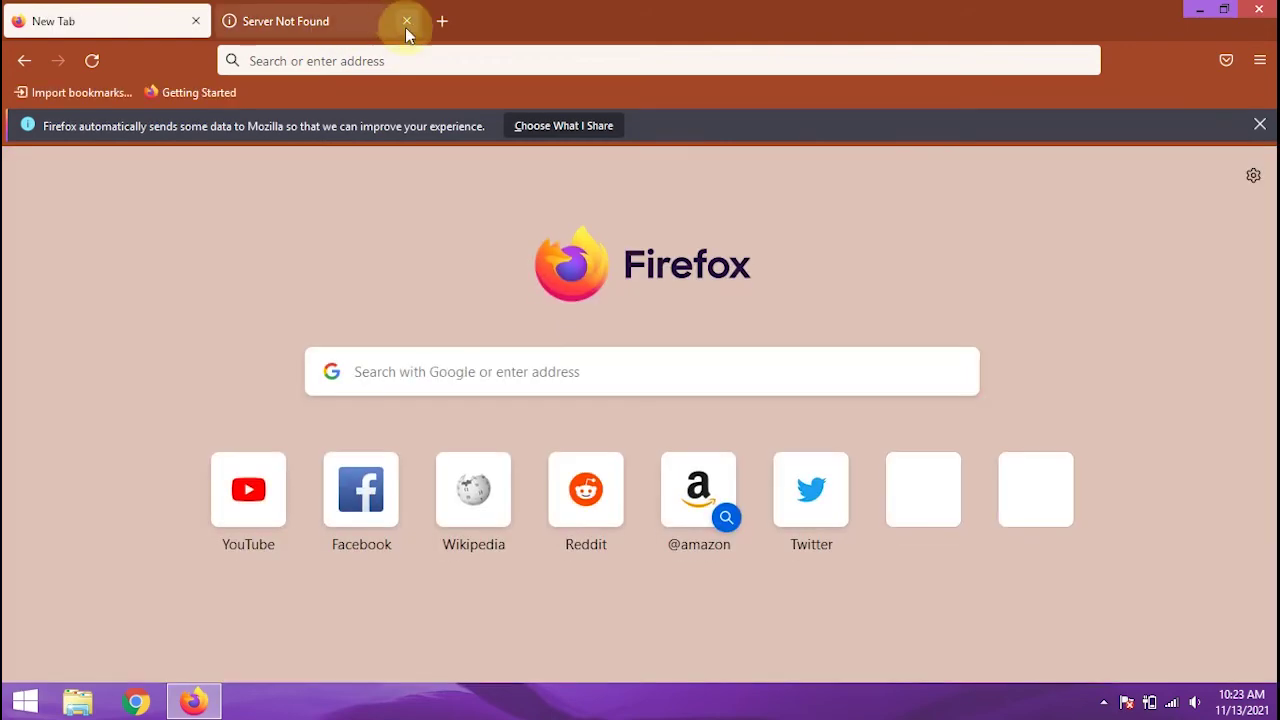
# Step: Close the Server Not Found tab, then restore and narrow the clone1 window so it occupies the right half of the desktop
pyautogui.click(406, 21)
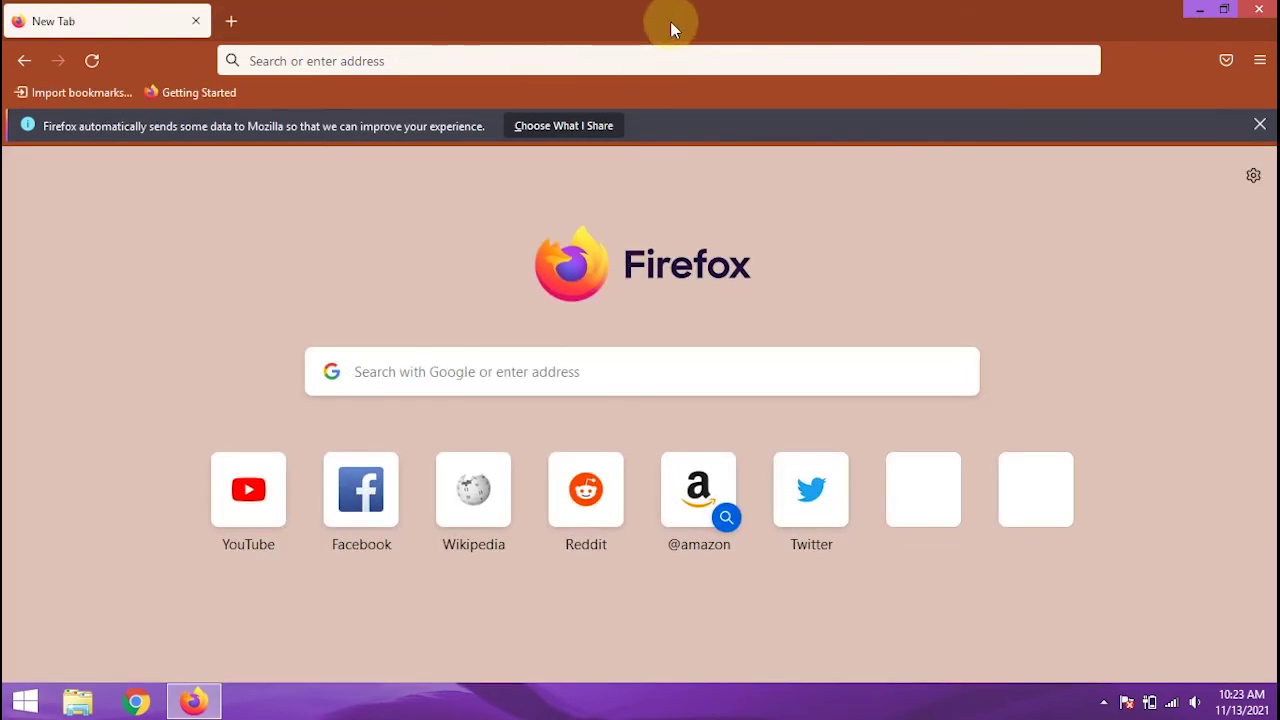
pyautogui.doubleClick(670, 21)
pyautogui.moveTo(669, 22); pyautogui.dragTo(754, 114)
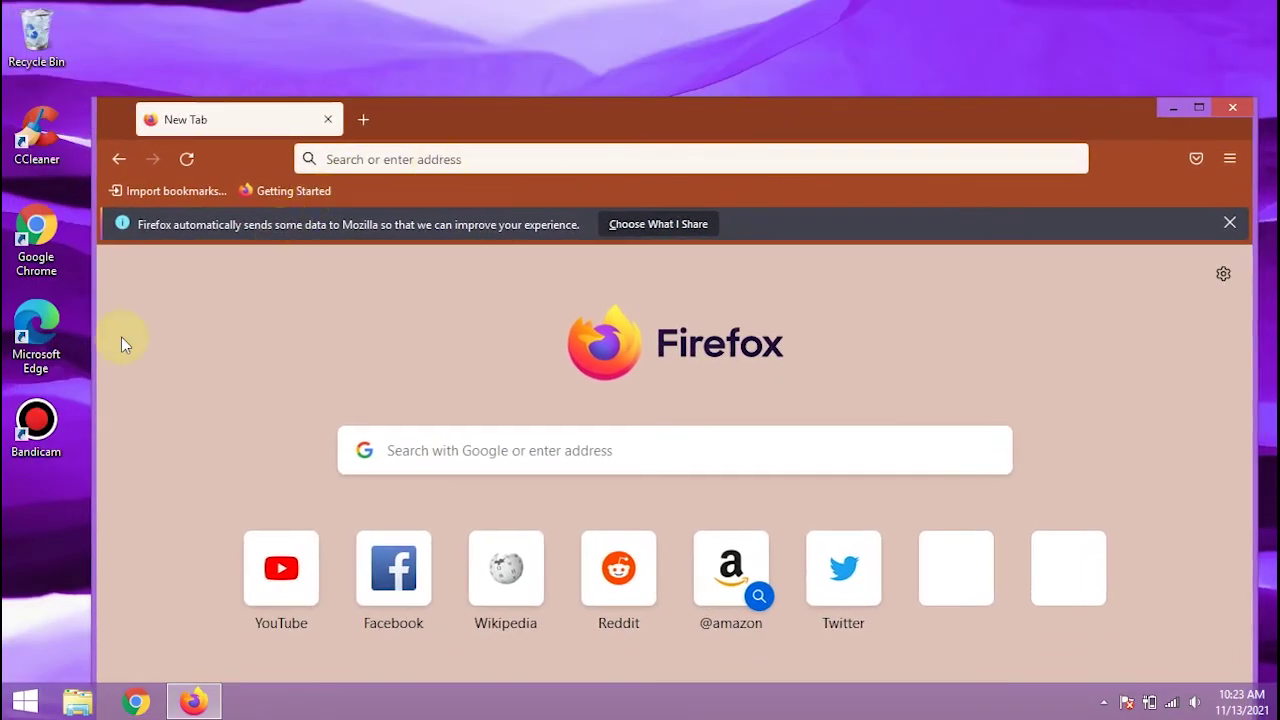
pyautogui.moveTo(95, 365); pyautogui.dragTo(657, 310)
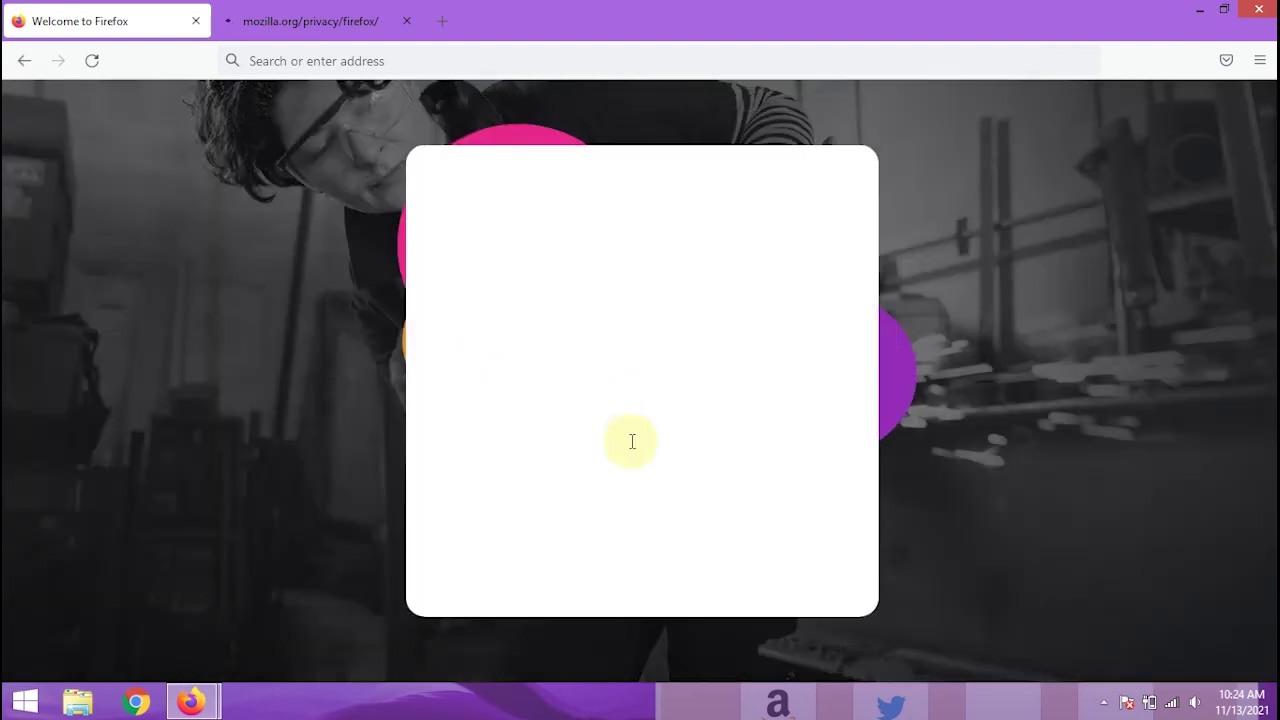
# Step: Complete the clone2 Firefox welcome setup, saving the purple Graffiti colorway and starting to browse
pyautogui.click(640, 532)
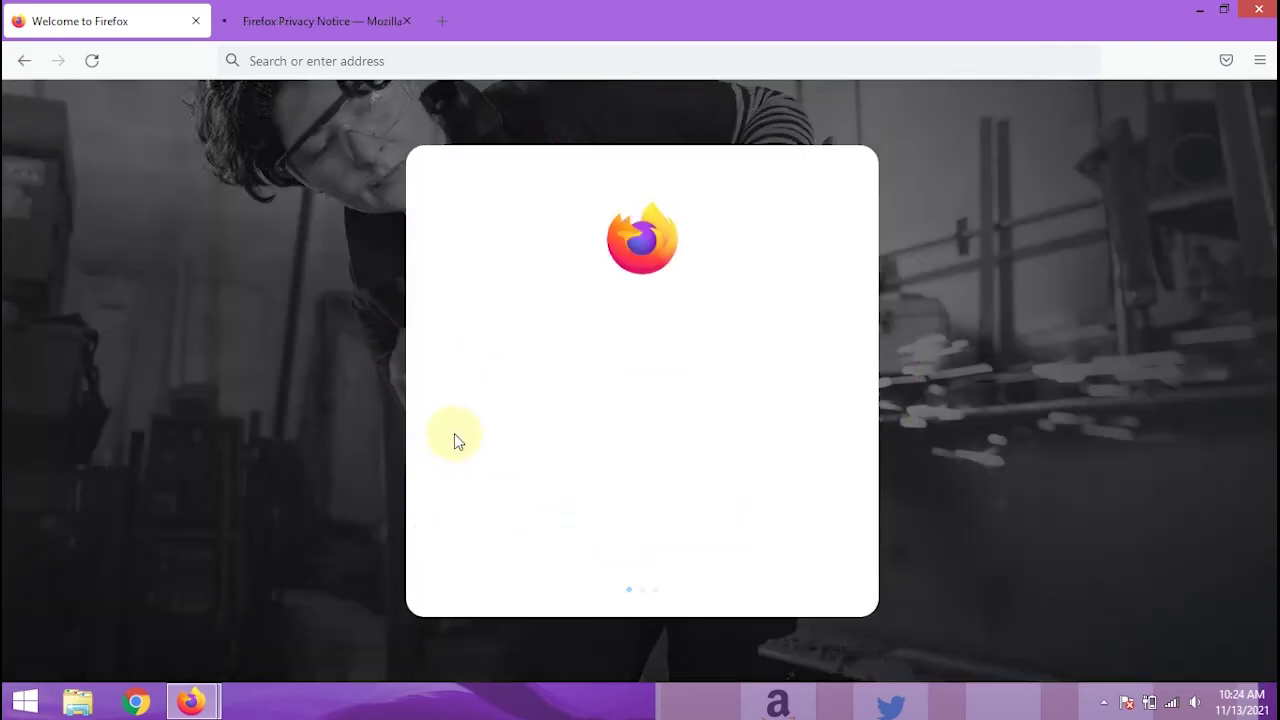
pyautogui.click(745, 476)
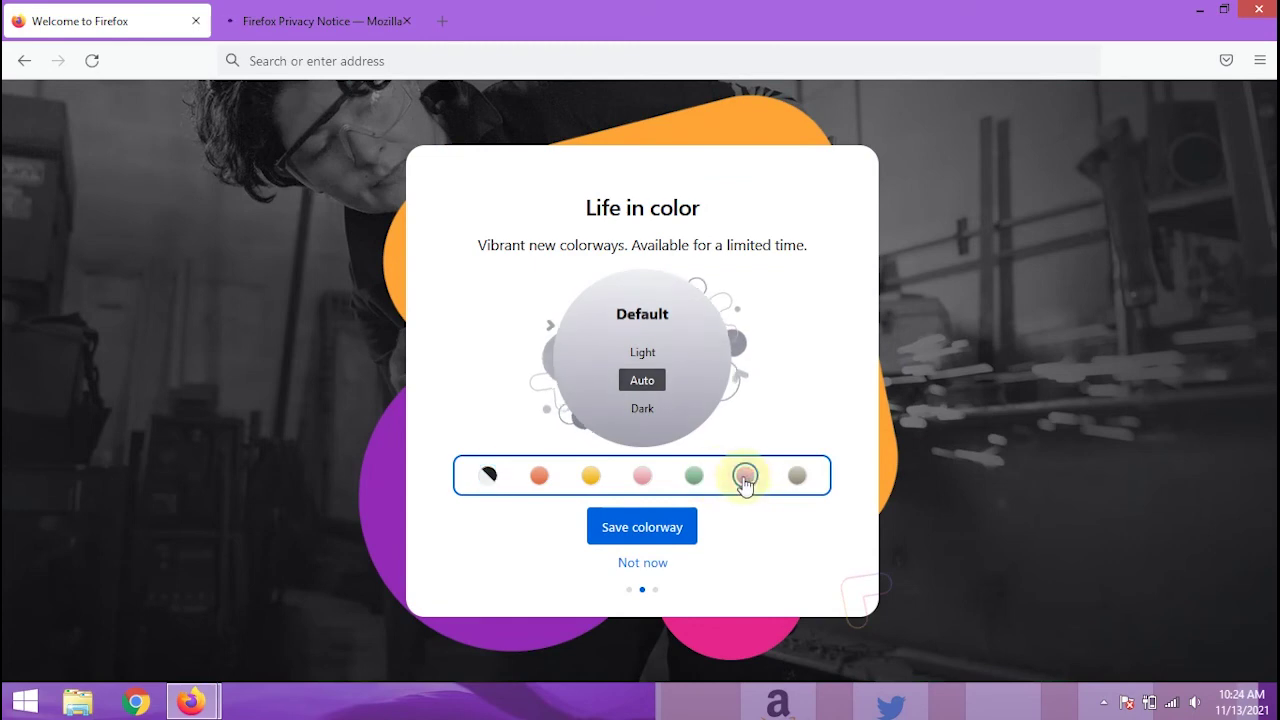
pyautogui.click(647, 545)
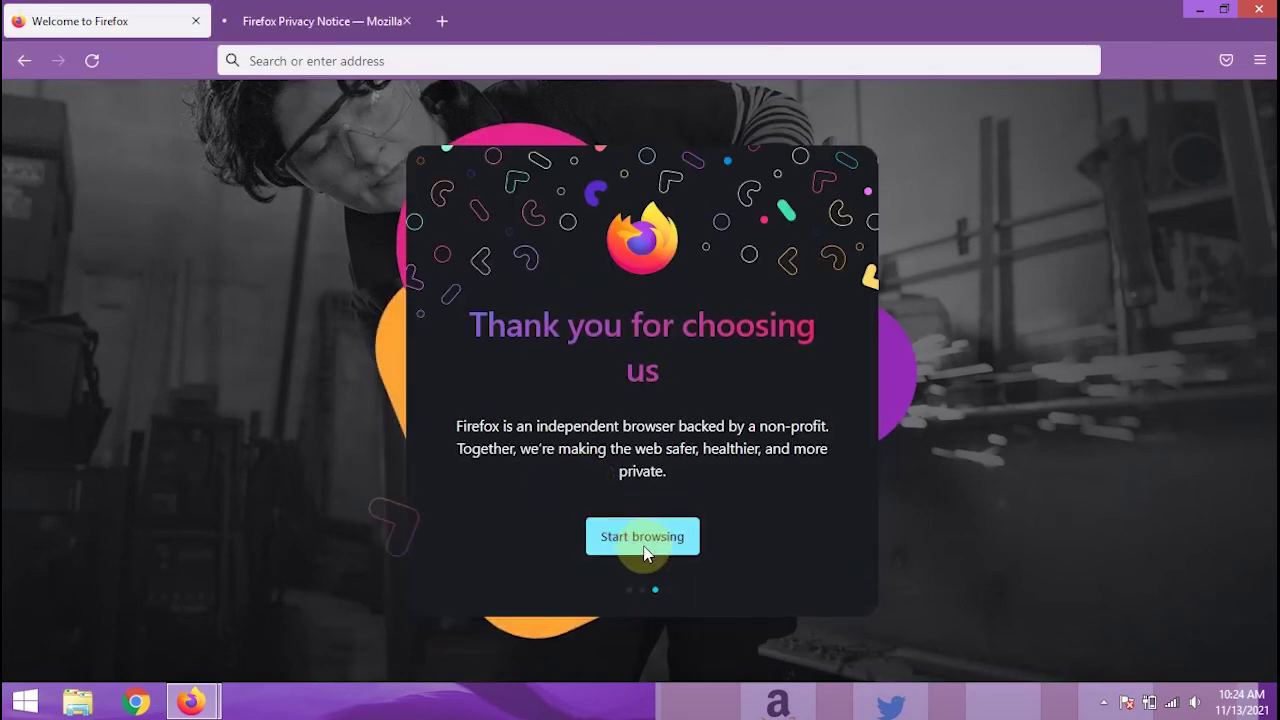
pyautogui.click(646, 540)
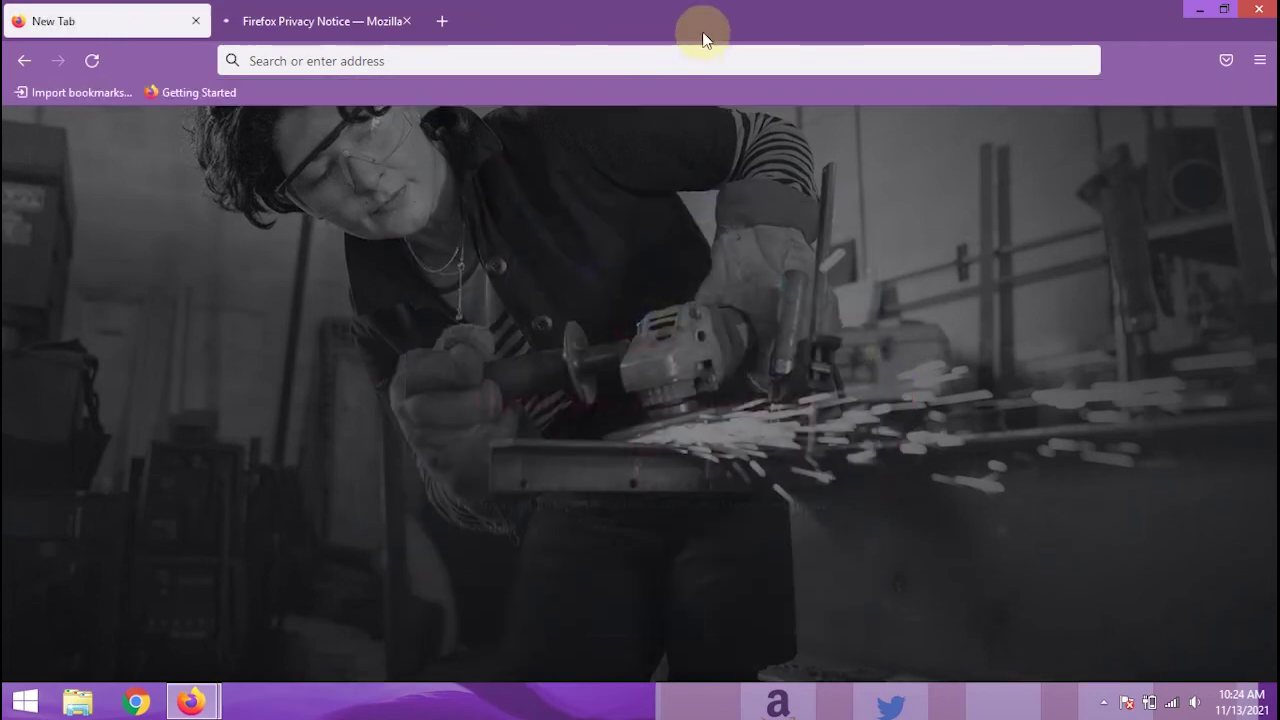